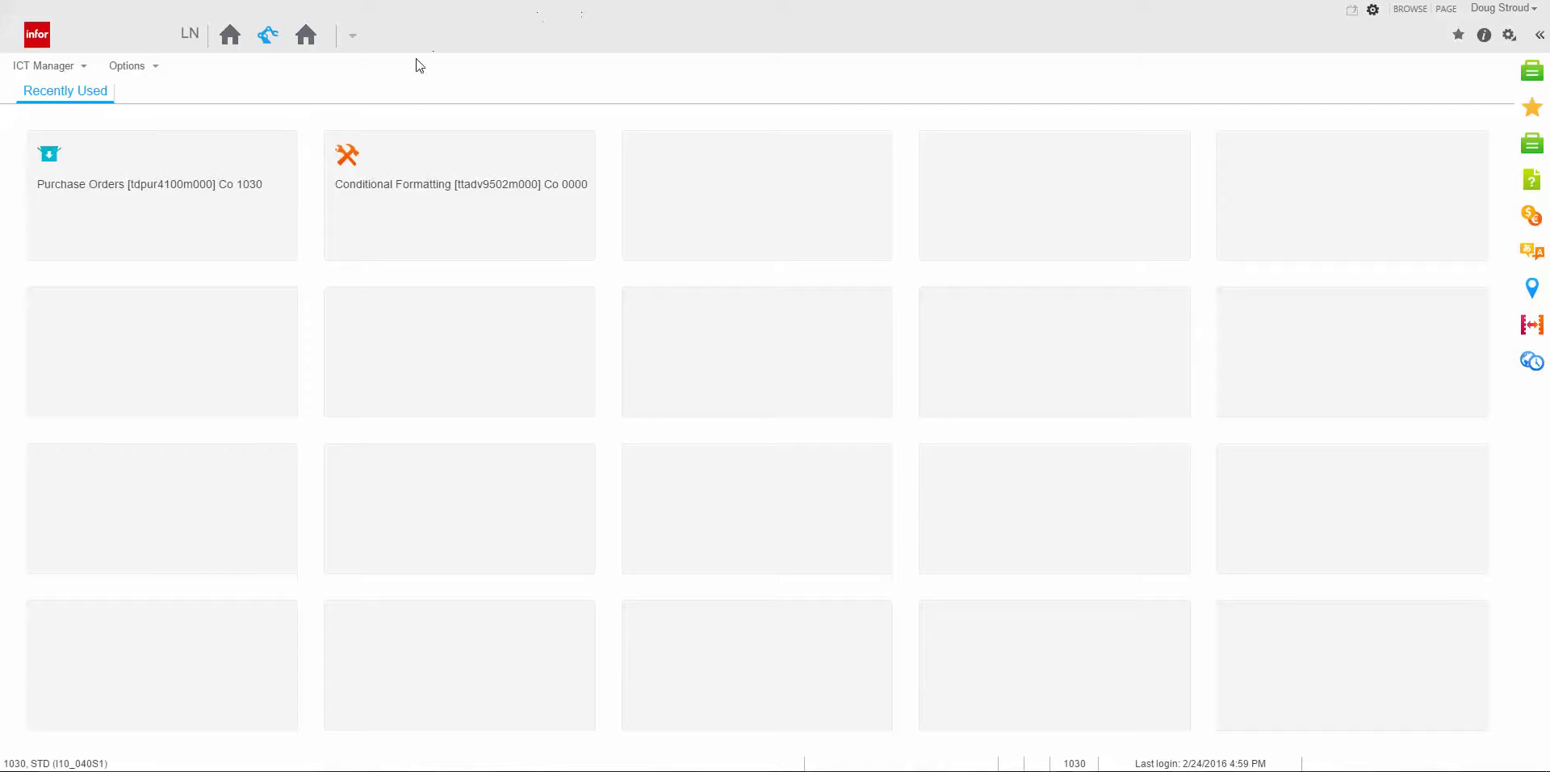
Step: Open Purchase Orders and show the Conditional Formatting options in its Personalize menu
left_click(156, 207)
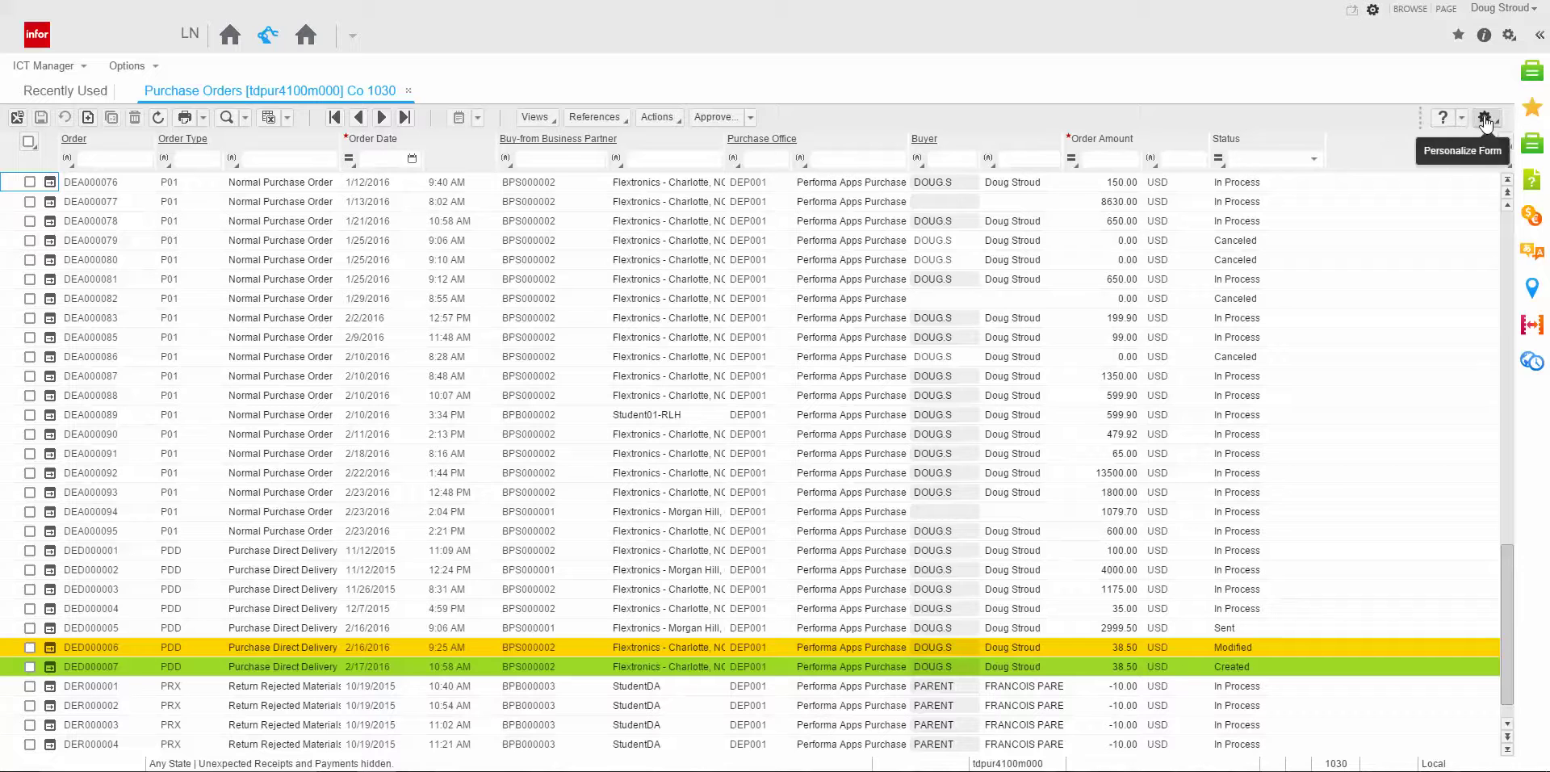
left_click(1484, 119)
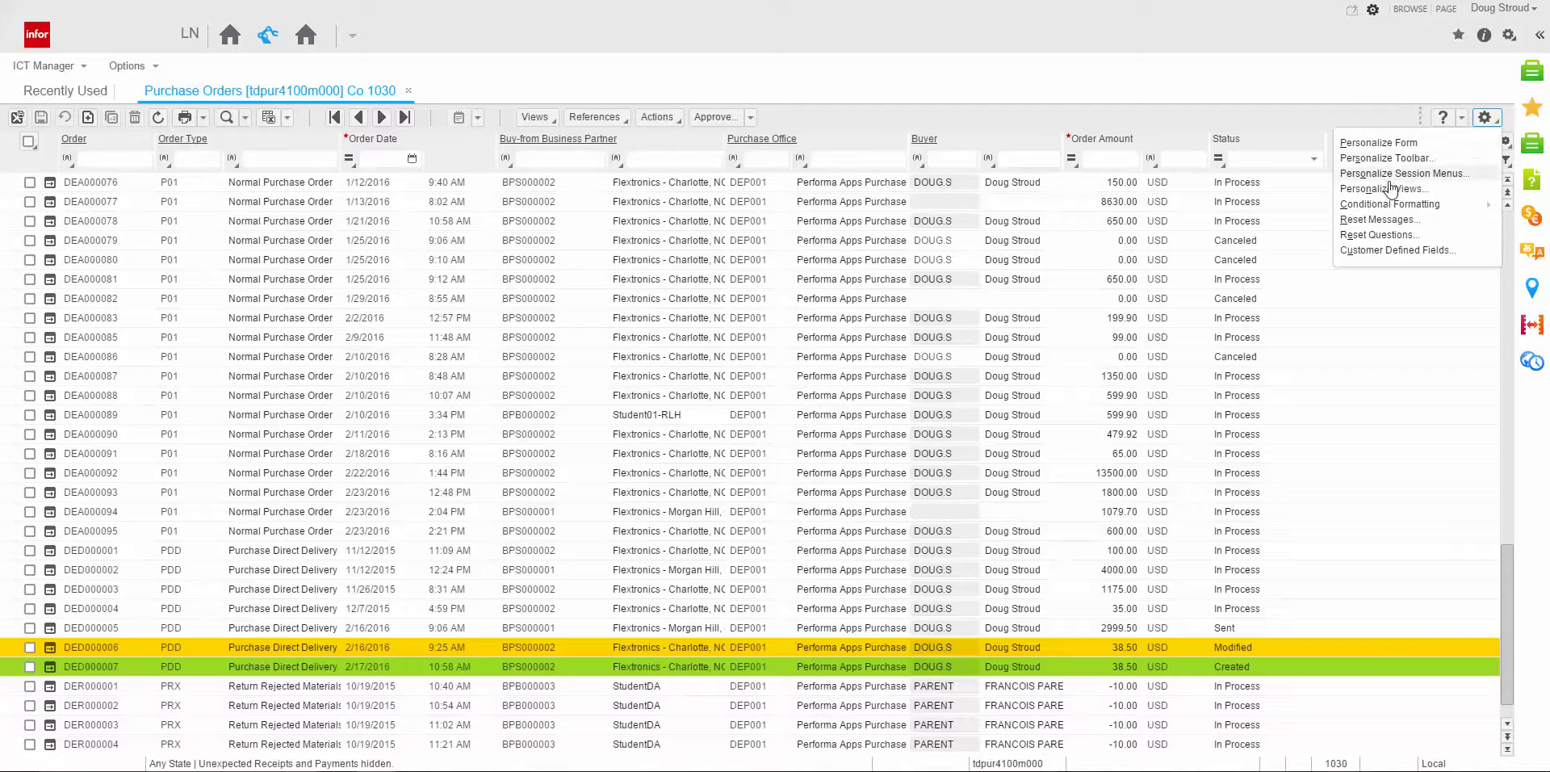
mouse_move(1377, 204)
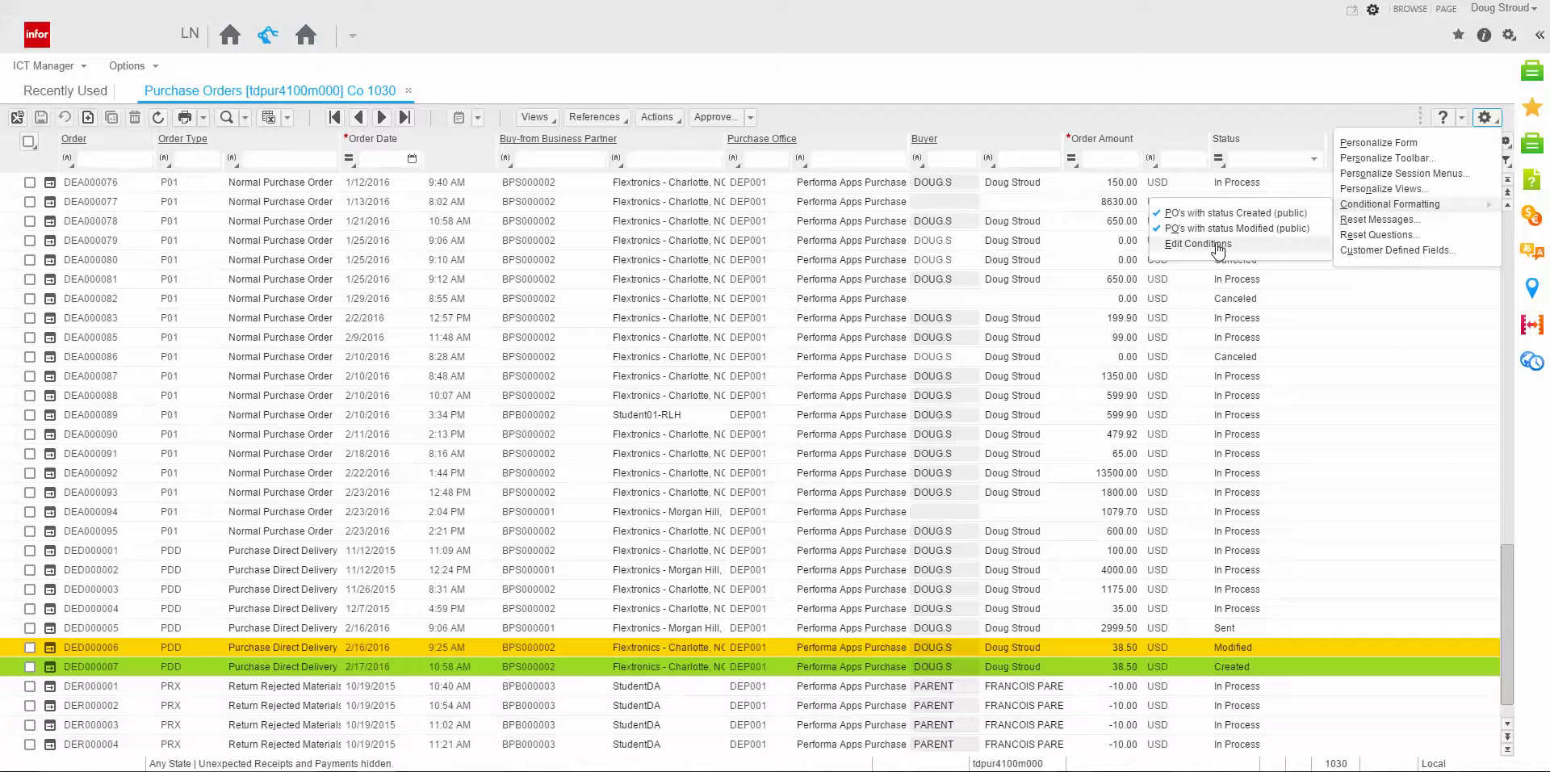
Step: From Edit Conditions, create a new rule with Session Type left at All
left_click(1199, 243)
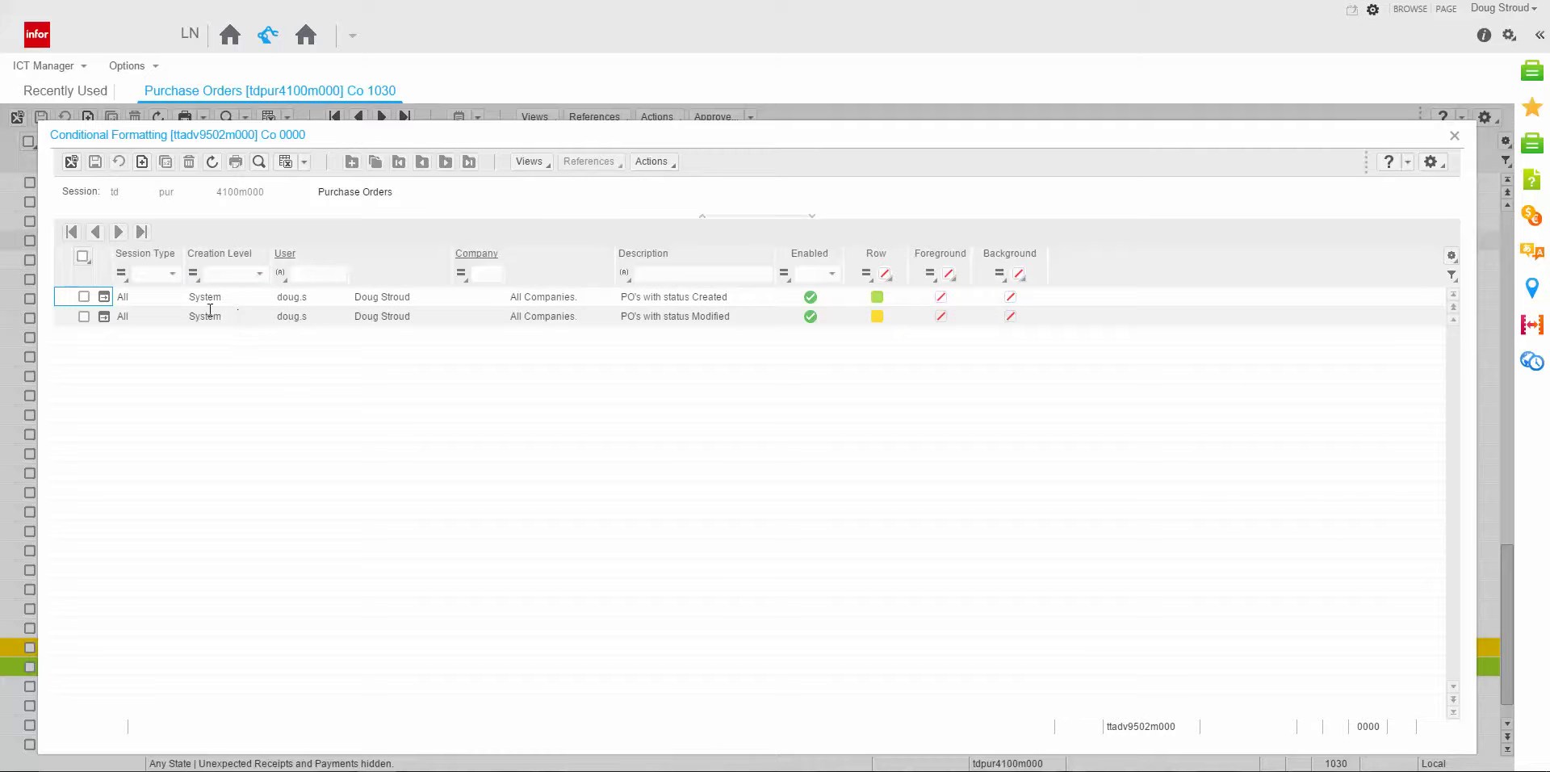
left_click(141, 164)
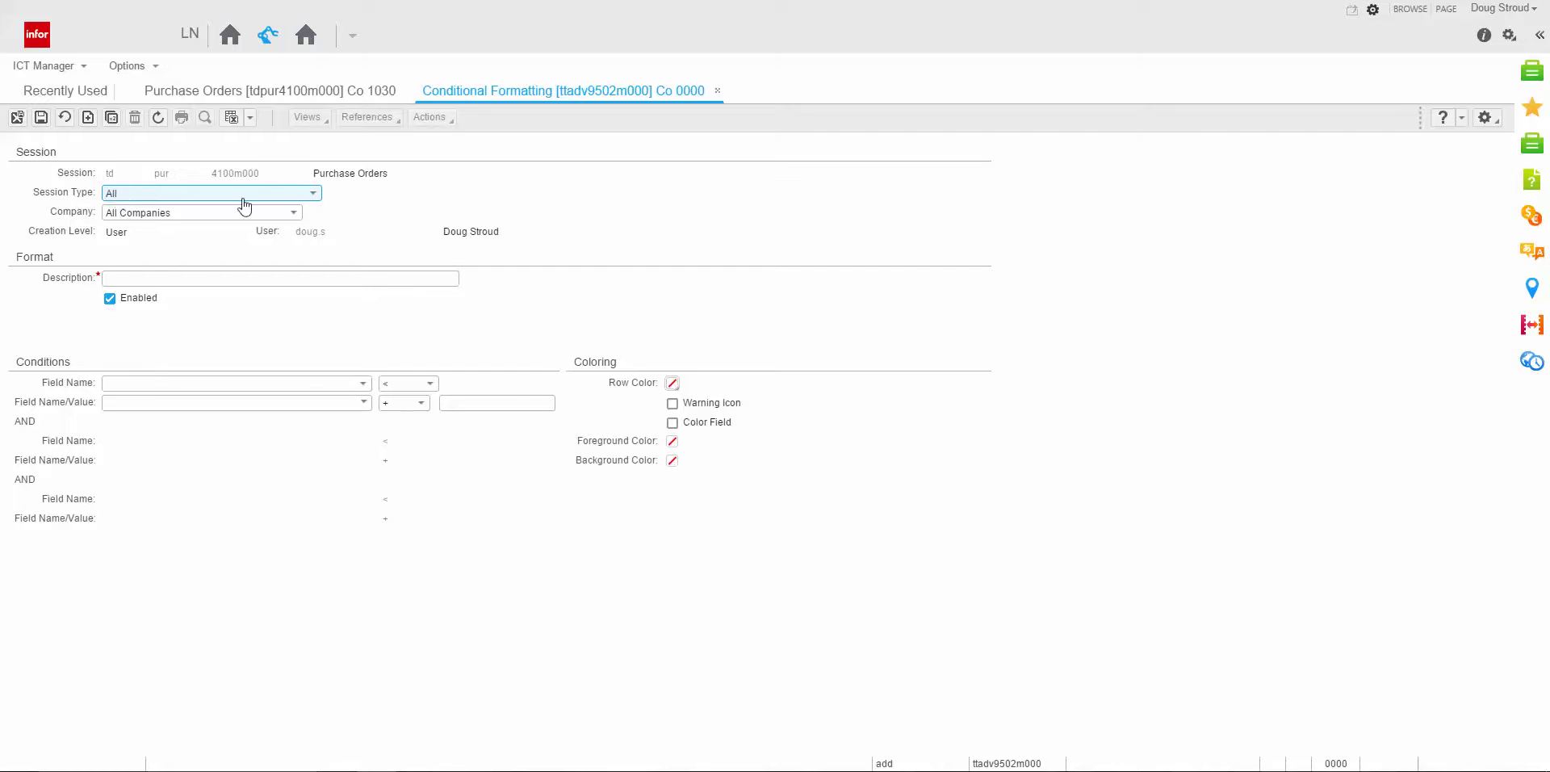
left_click(311, 202)
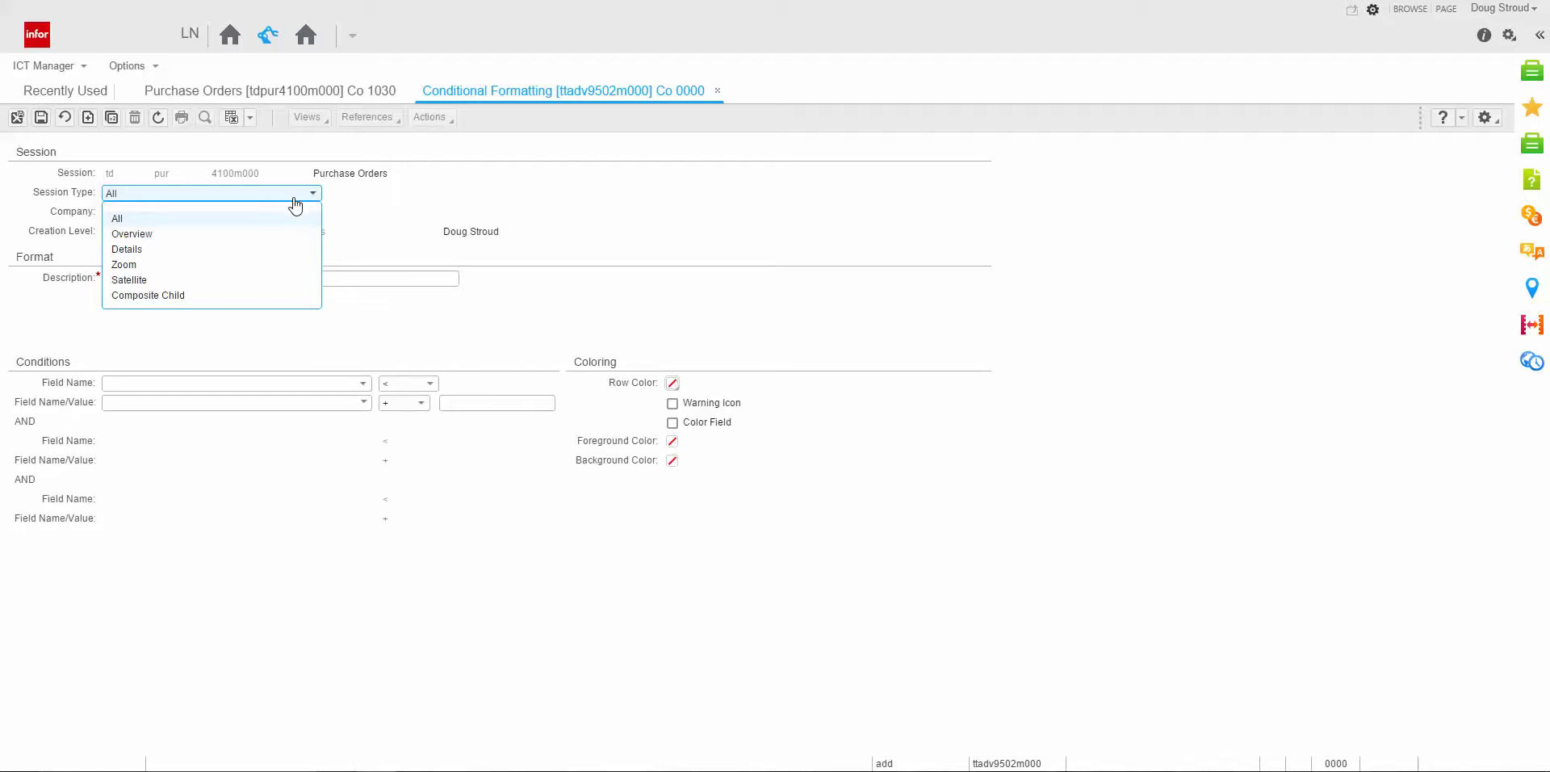
left_click(364, 225)
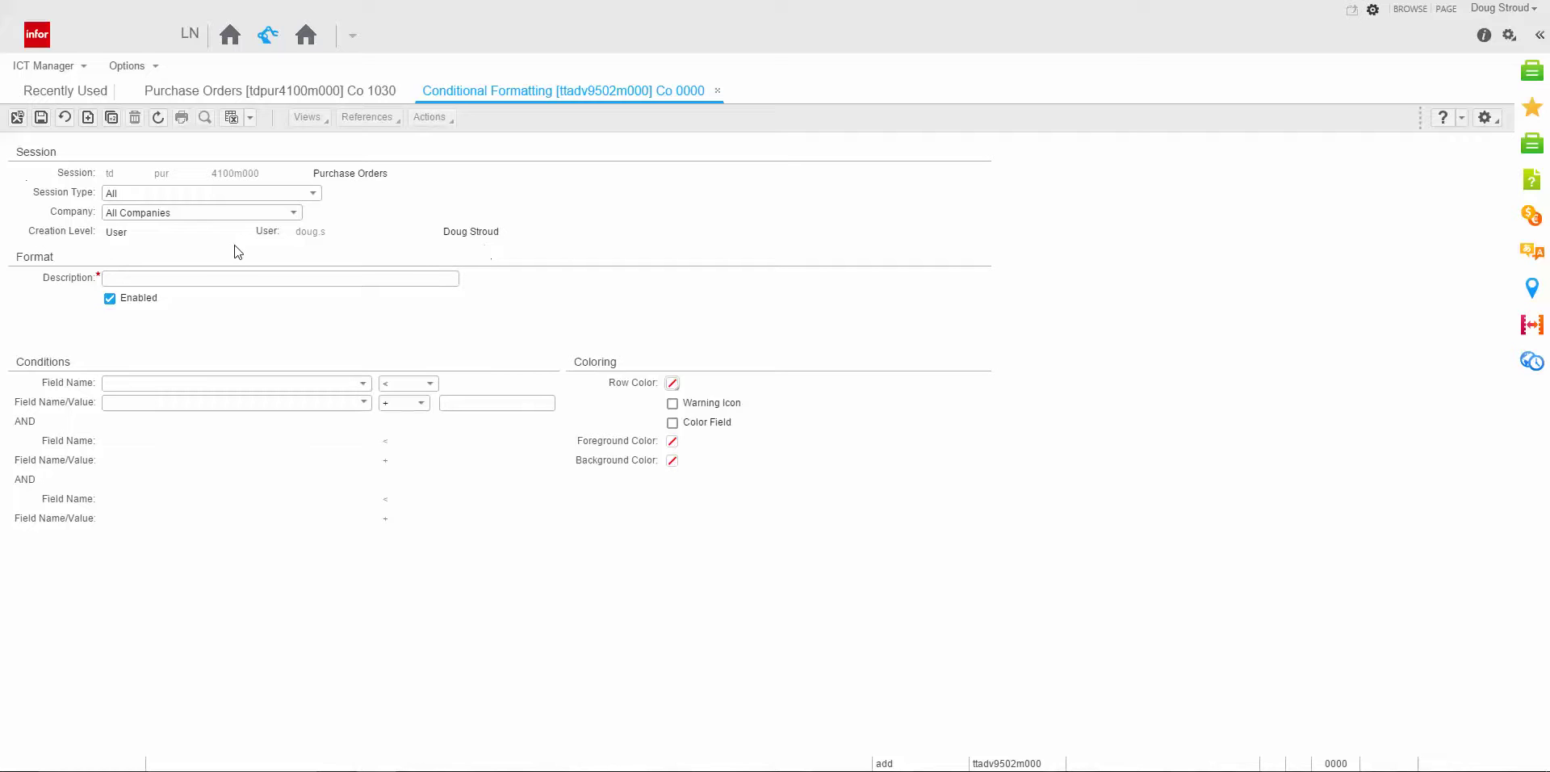
Step: Enter 'Purchases Orders over $5000' as the rule description
left_click(201, 285)
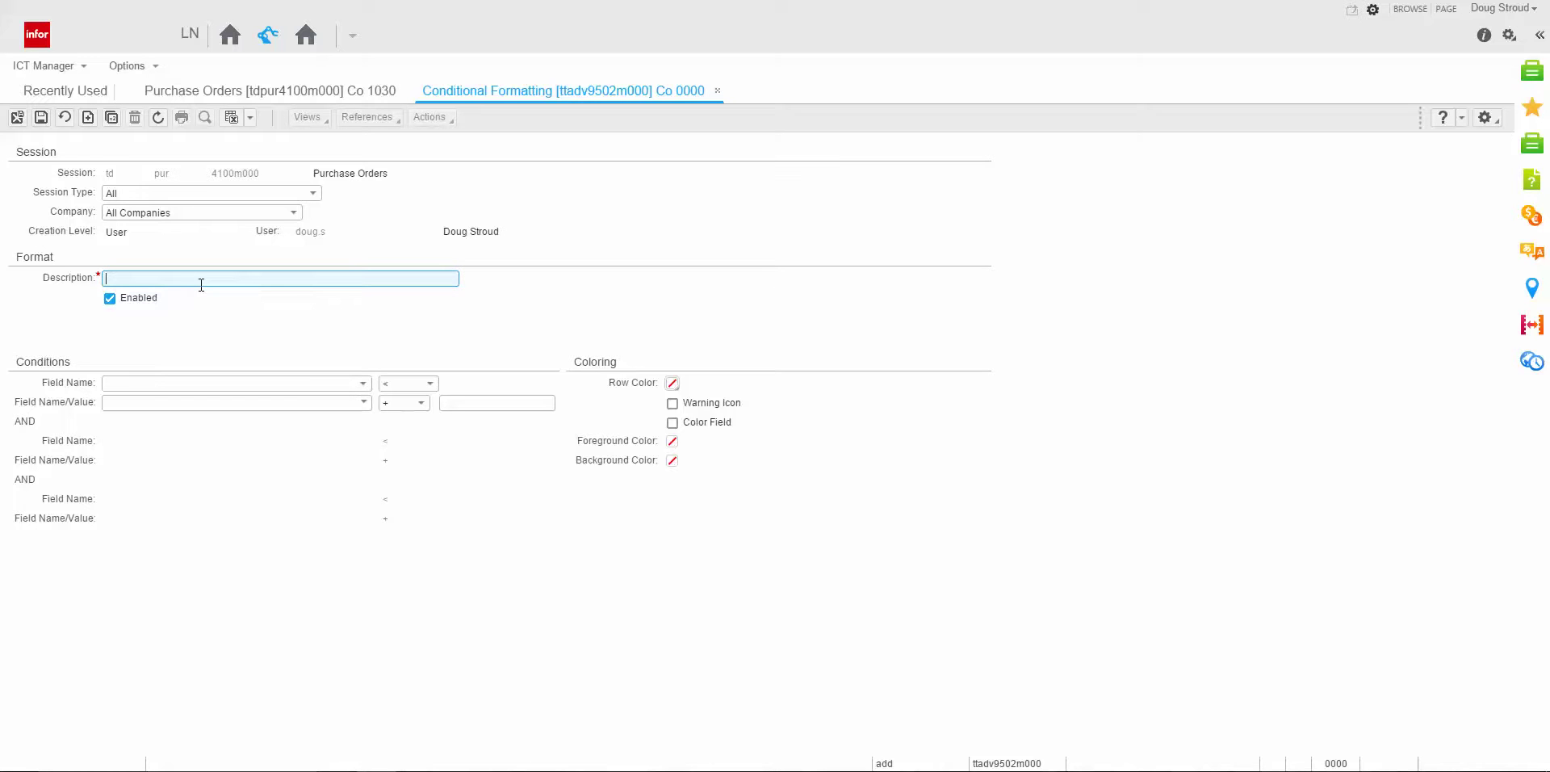
type("Purchases Orders over $5000")
key("Tab")
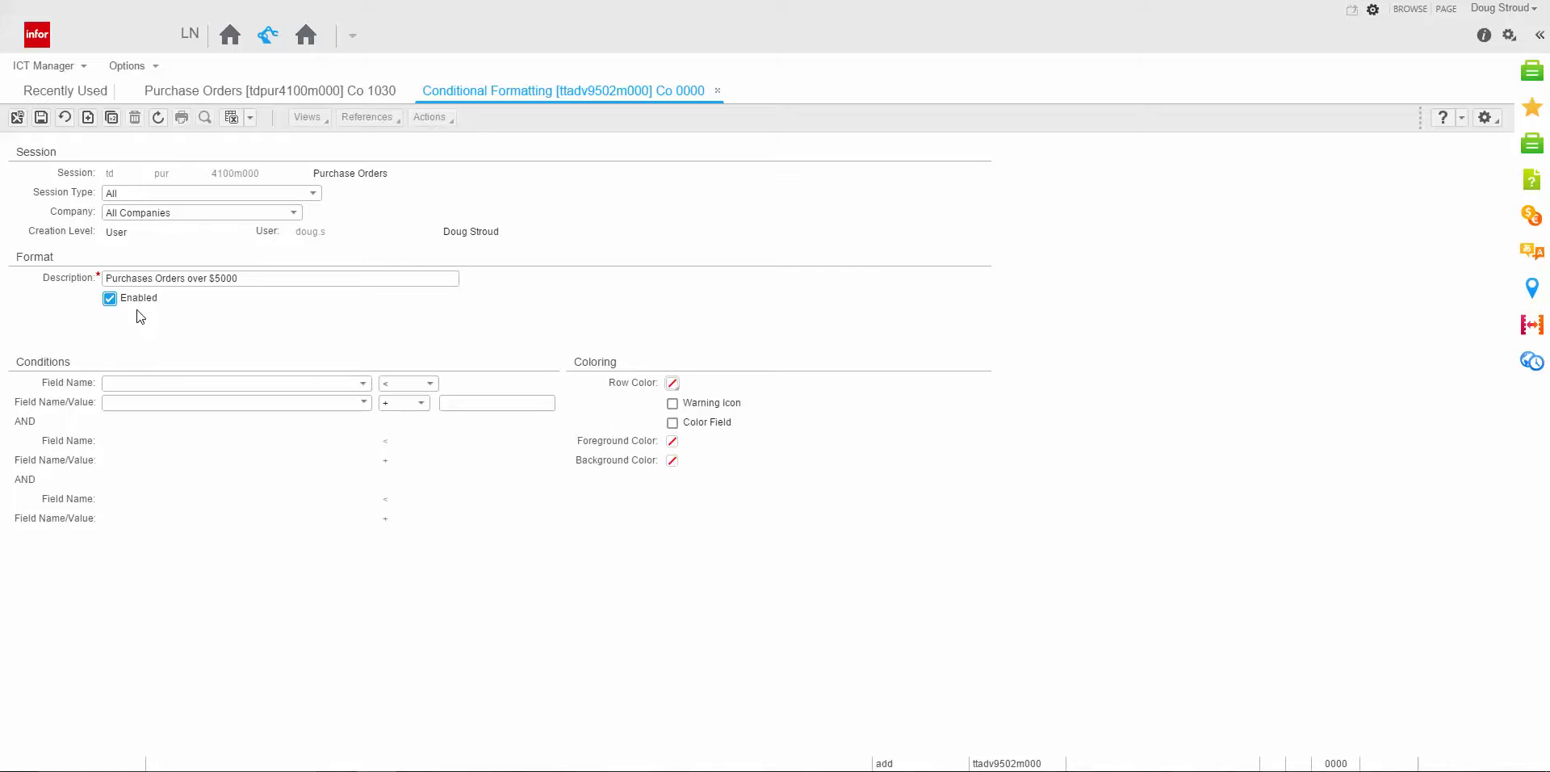
Step: Define the condition Order Amount > 5000
left_click(364, 386)
left_click_drag(362, 301, 360, 457)
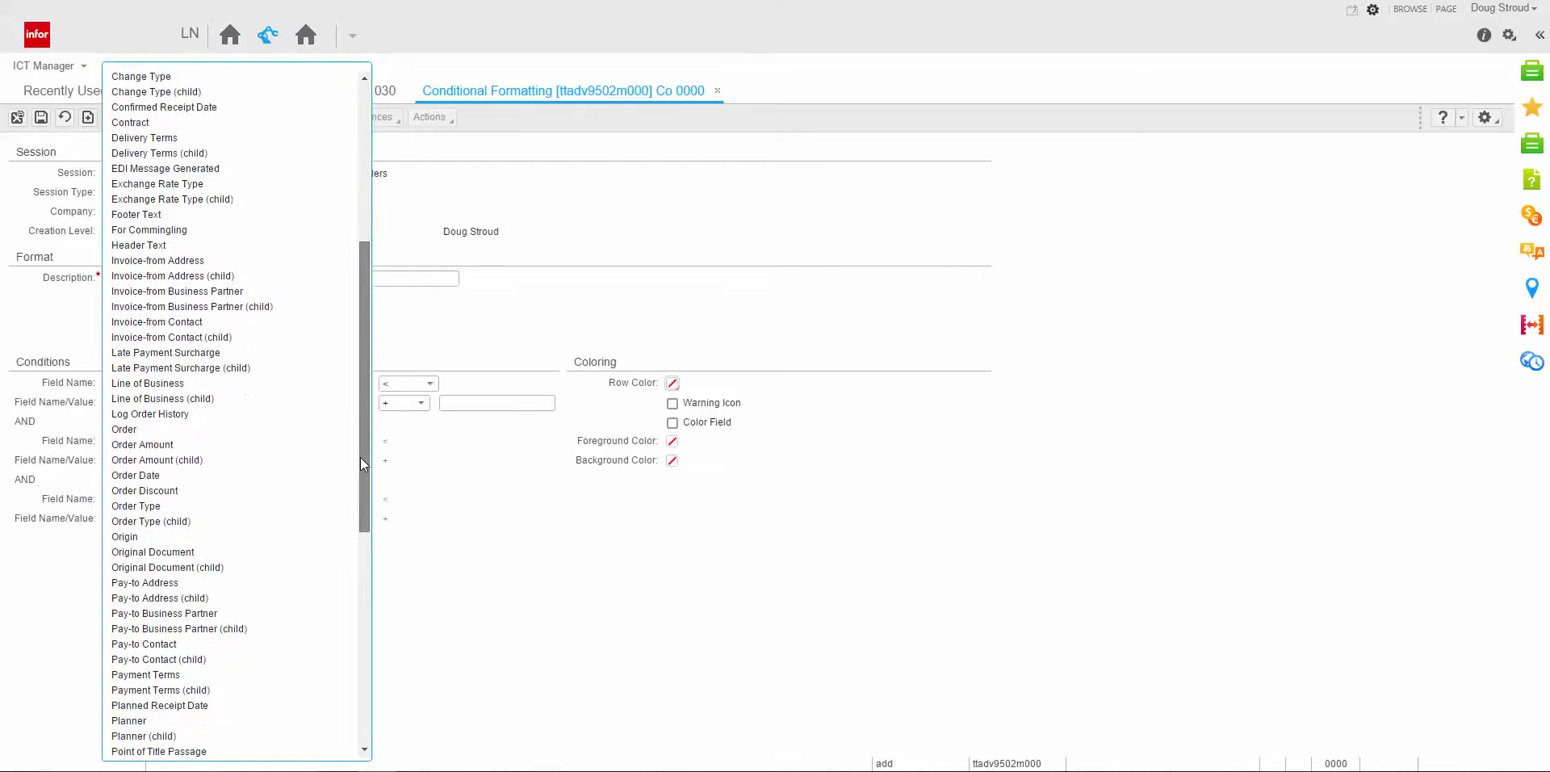
left_click(159, 446)
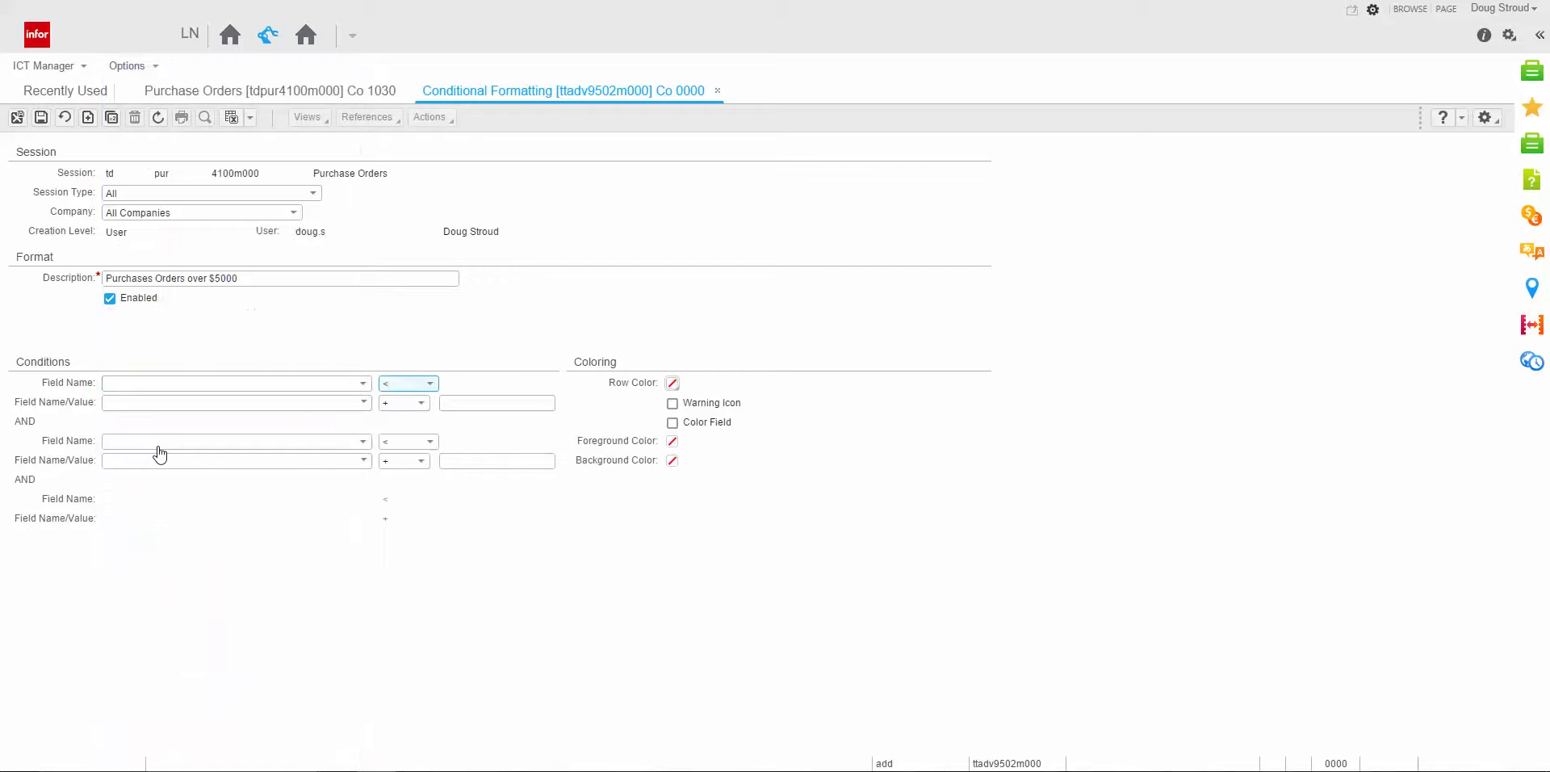
left_click(432, 384)
left_click(397, 441)
left_click(271, 400)
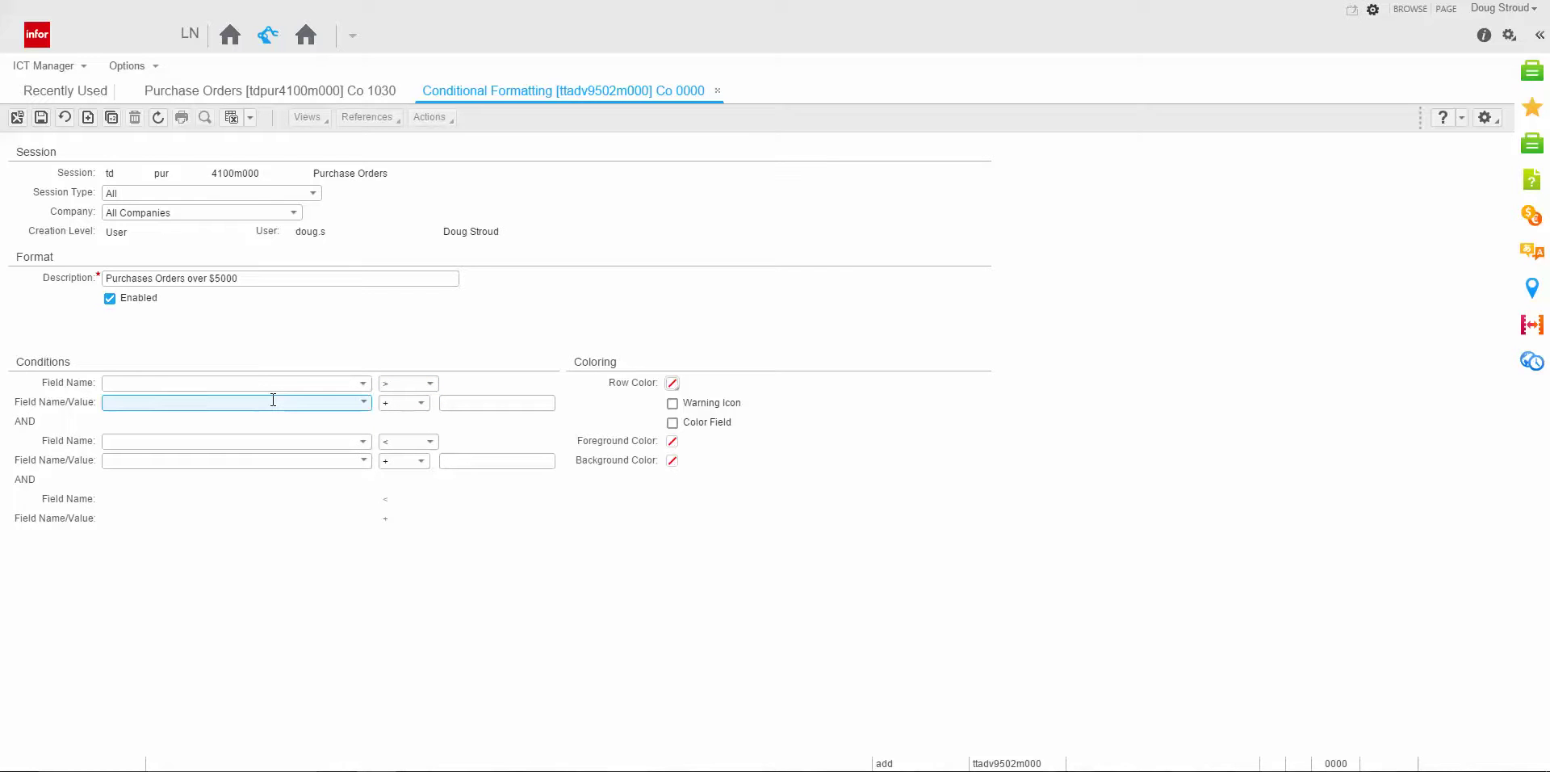
type("5000")
key("Tab")
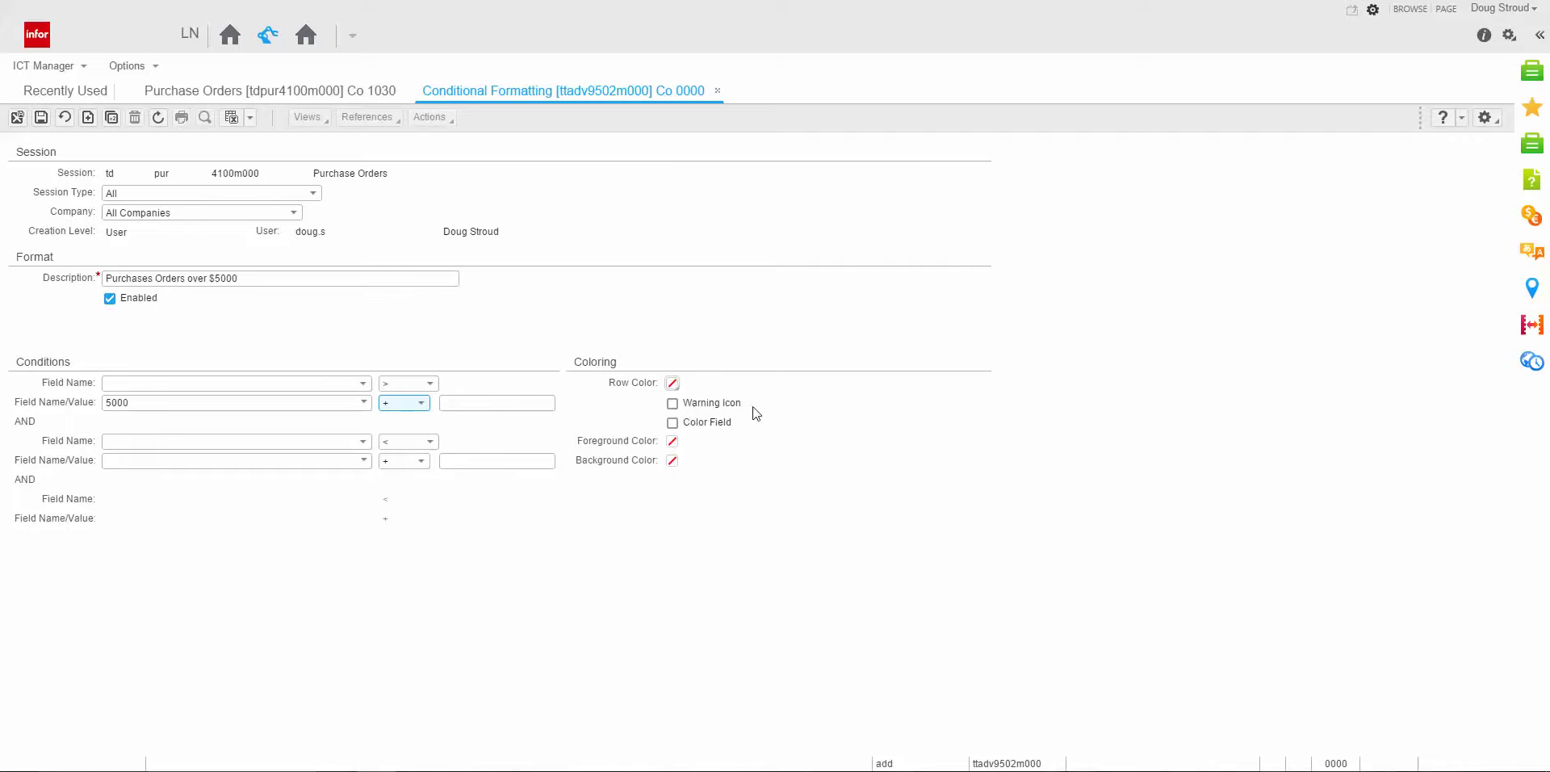
Step: Color the Order Amount field with a light blue background
left_click(672, 423)
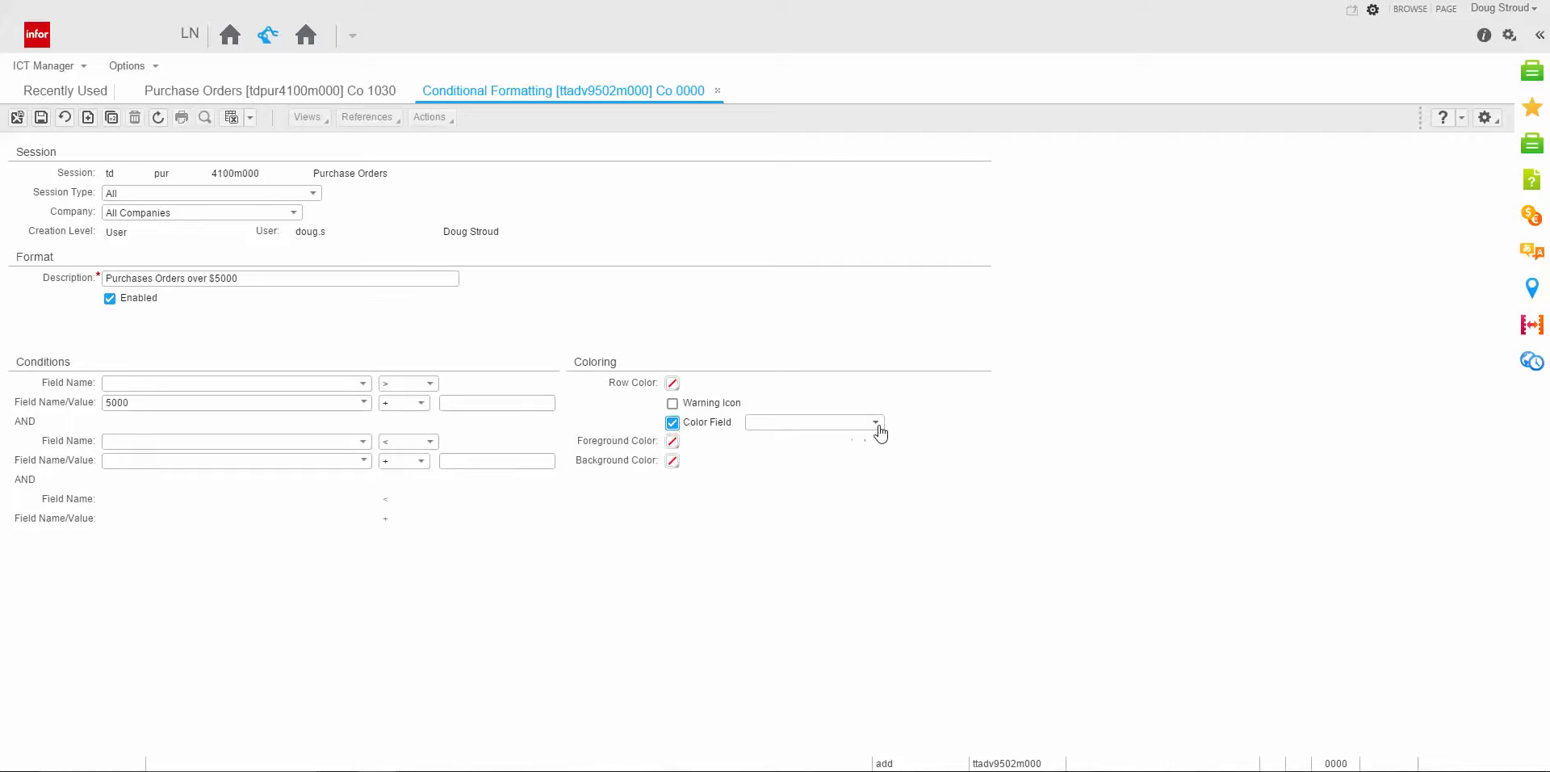
left_click(880, 434)
left_click(810, 418)
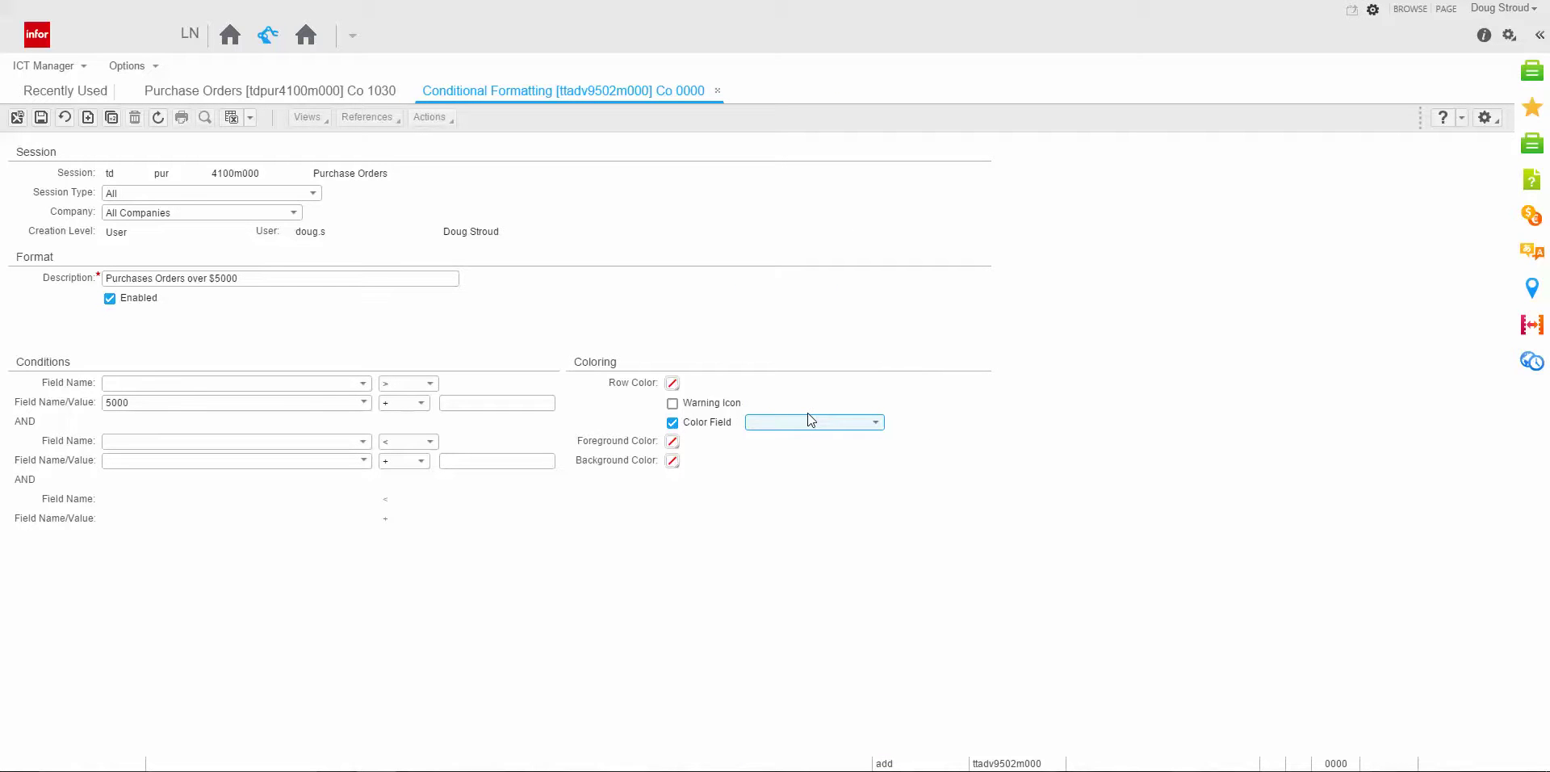
left_click(672, 461)
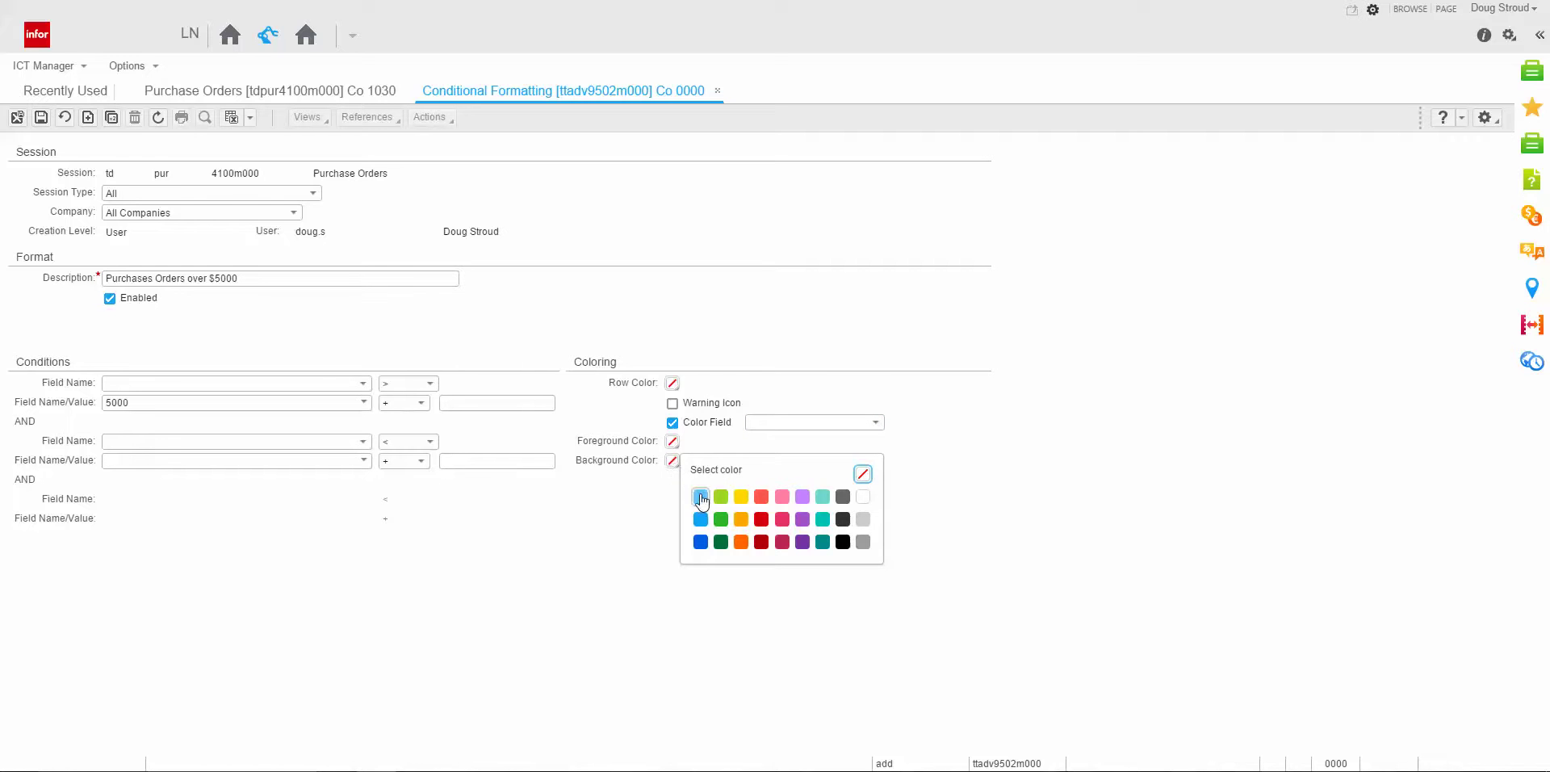
left_click(700, 495)
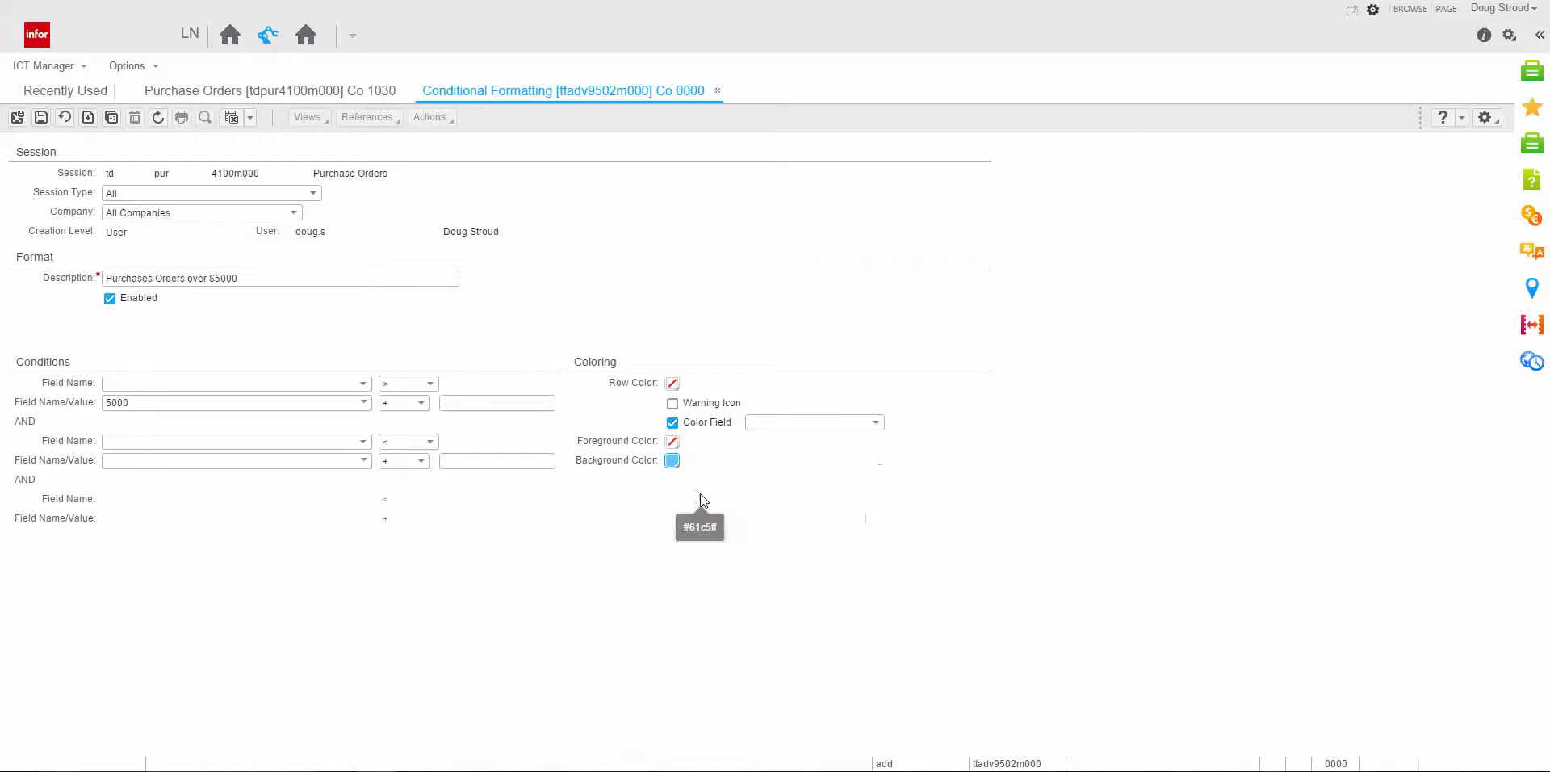
Step: Save the rule, close the rule list, and reopen Purchase Orders to see highlighted amounts
left_click(40, 121)
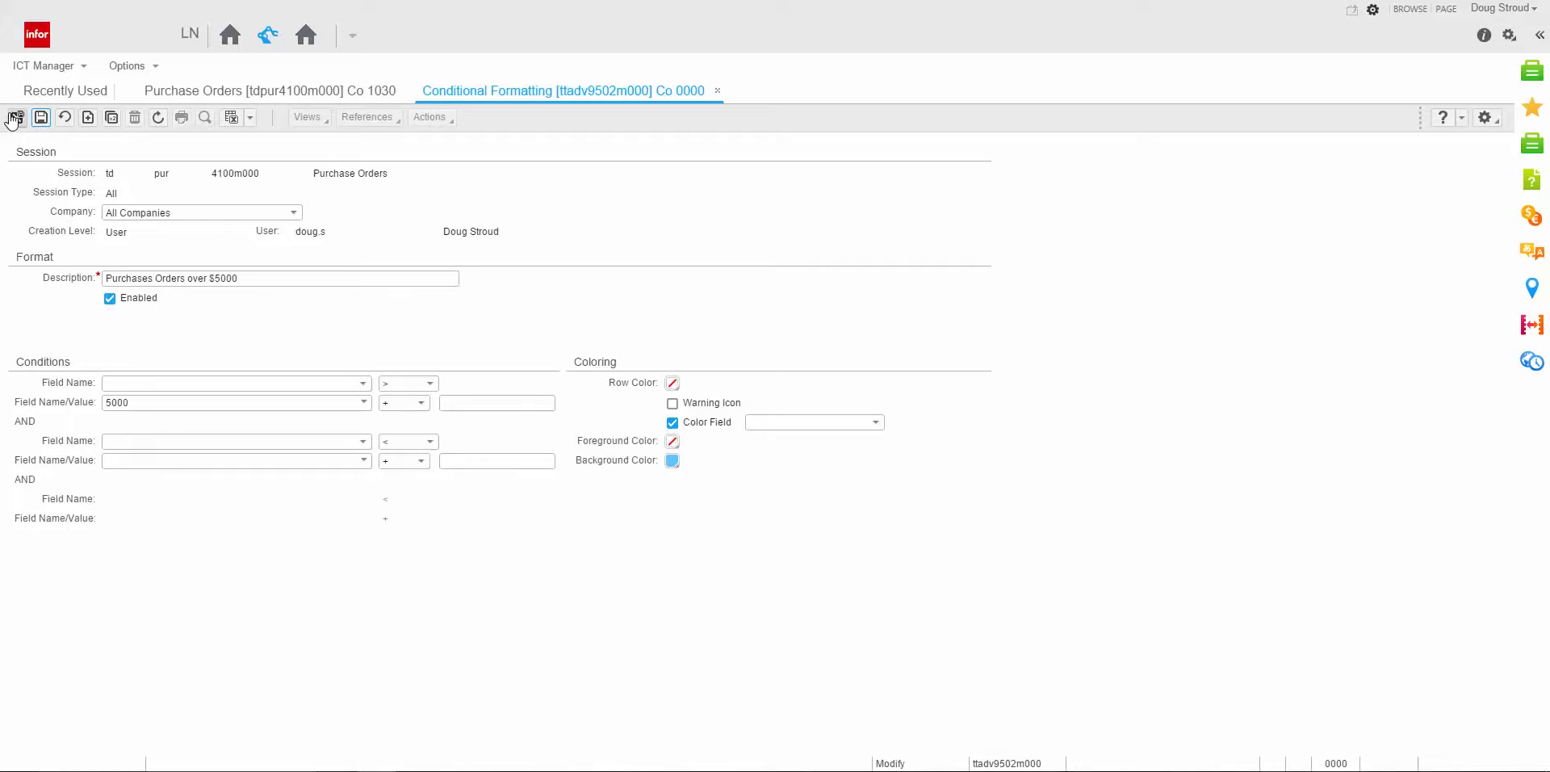
left_click(15, 117)
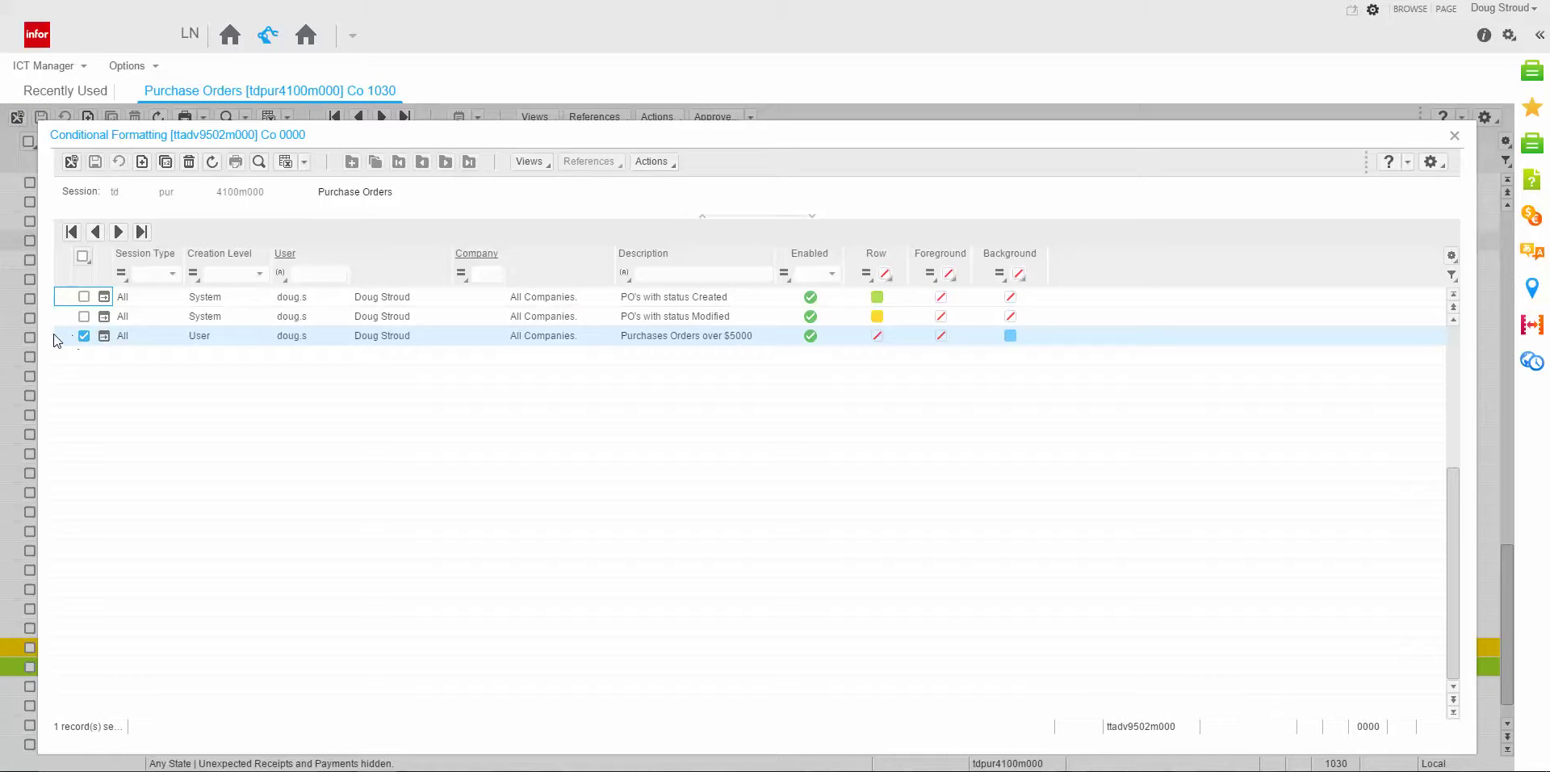
left_click(104, 336)
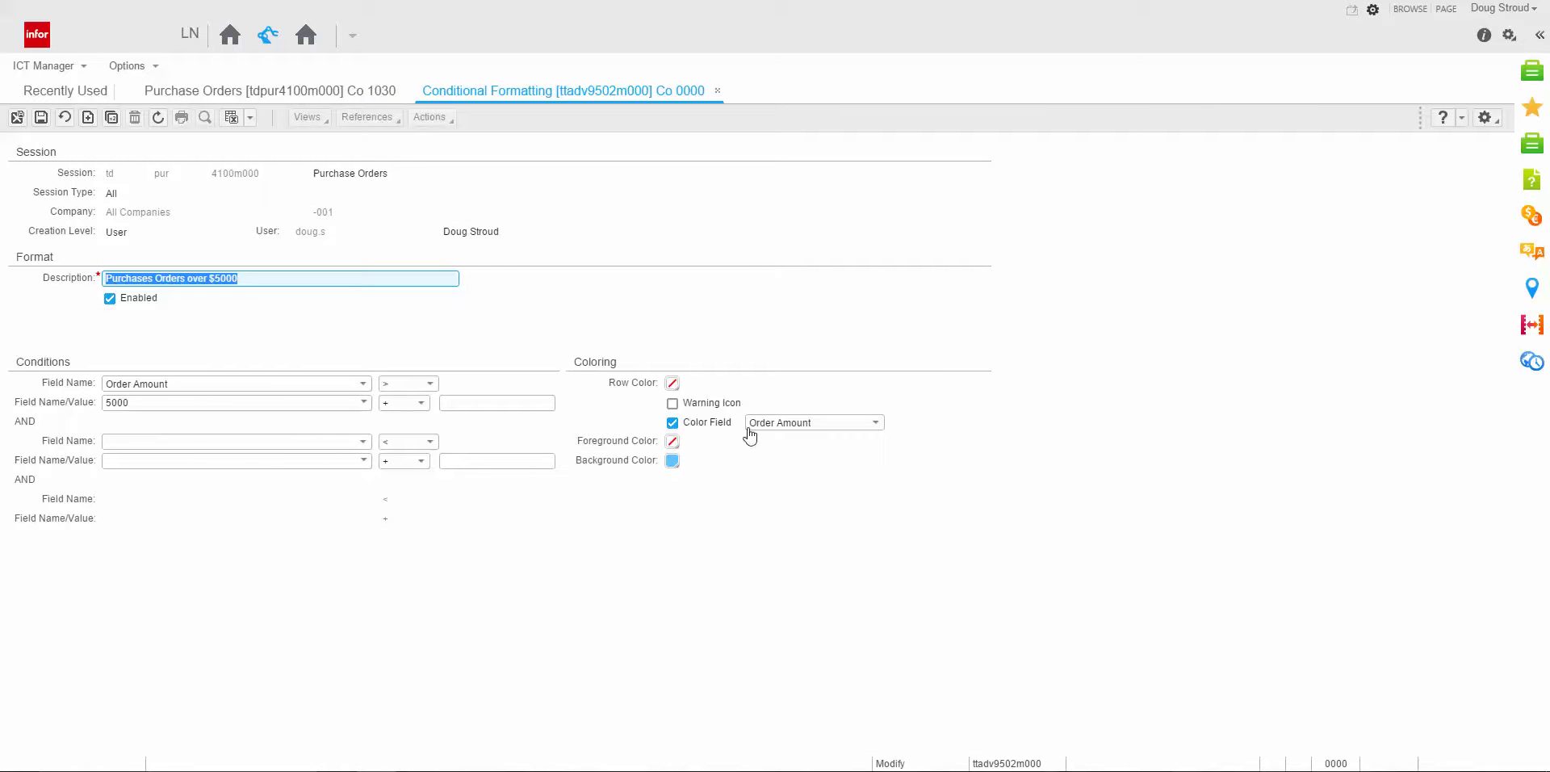
left_click(16, 121)
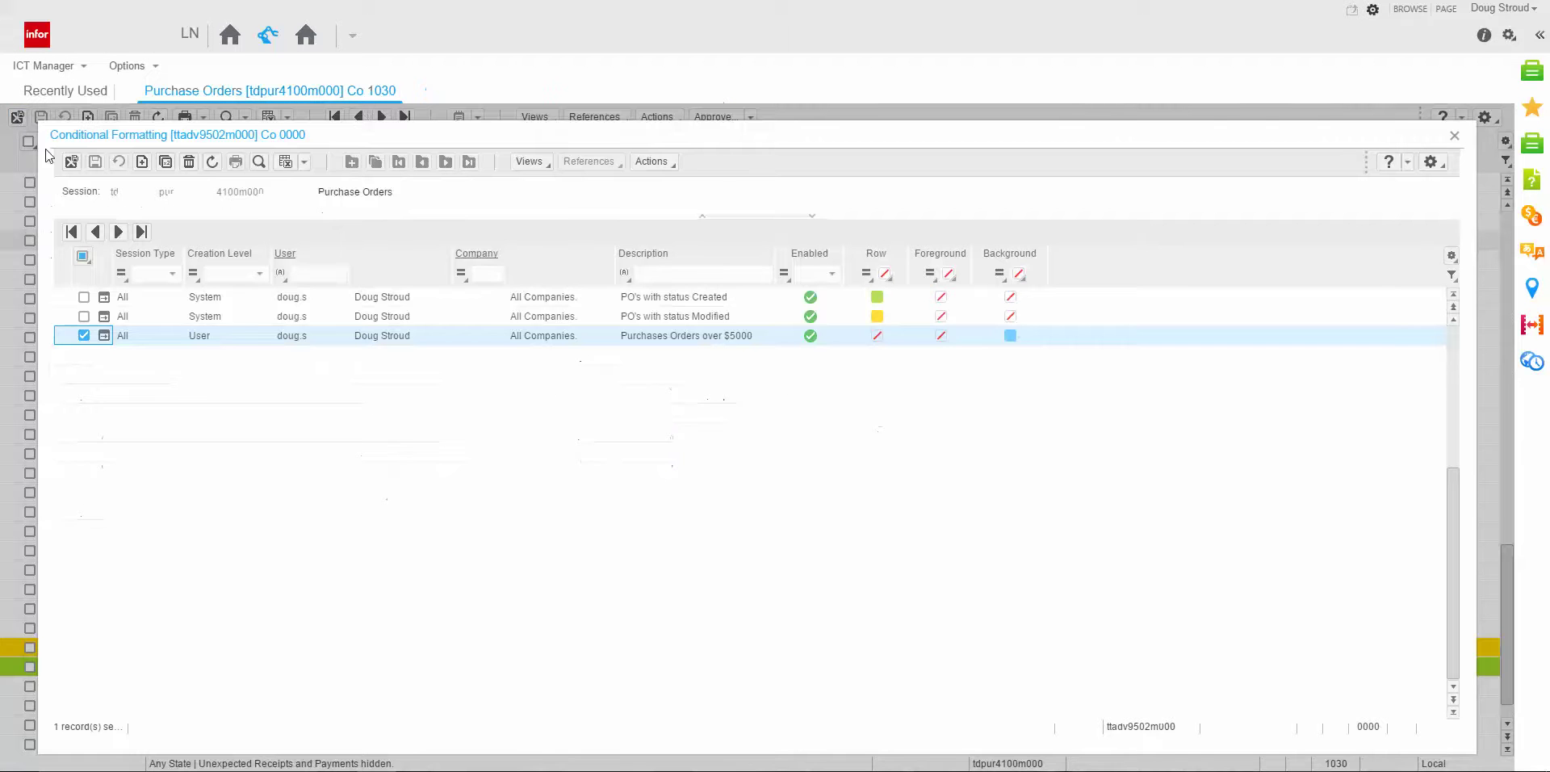
left_click(68, 163)
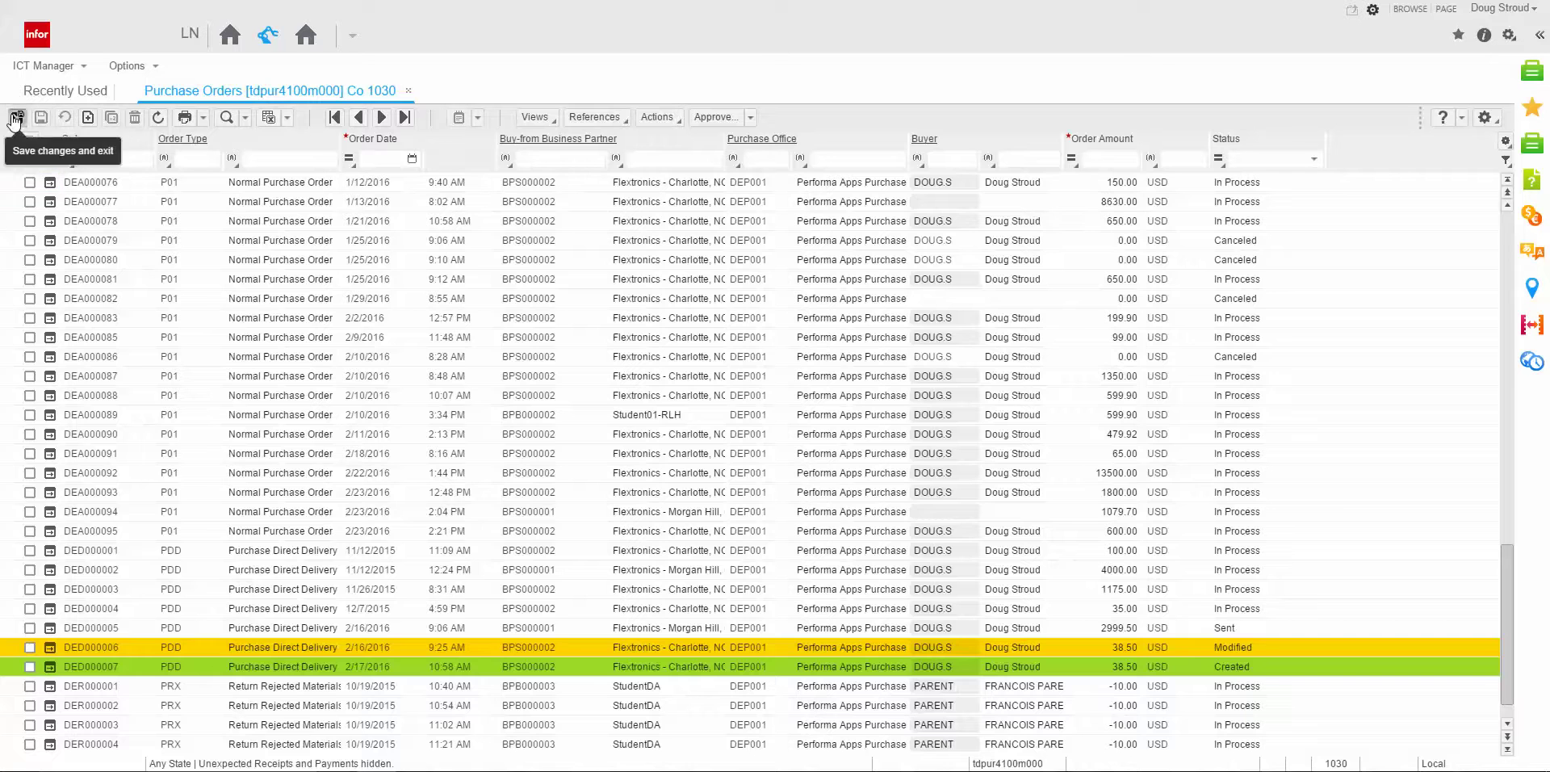
left_click(16, 121)
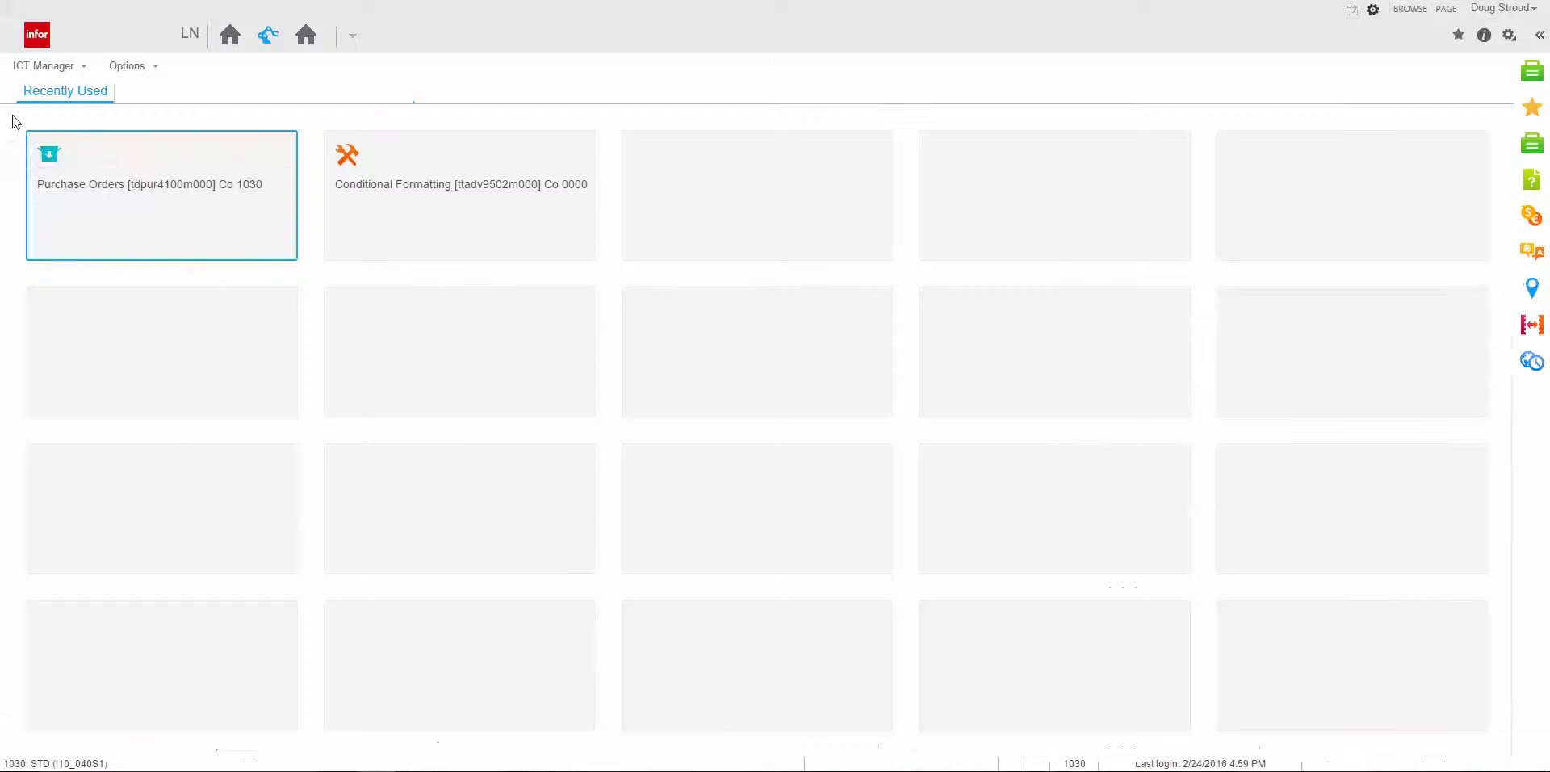
left_click(142, 188)
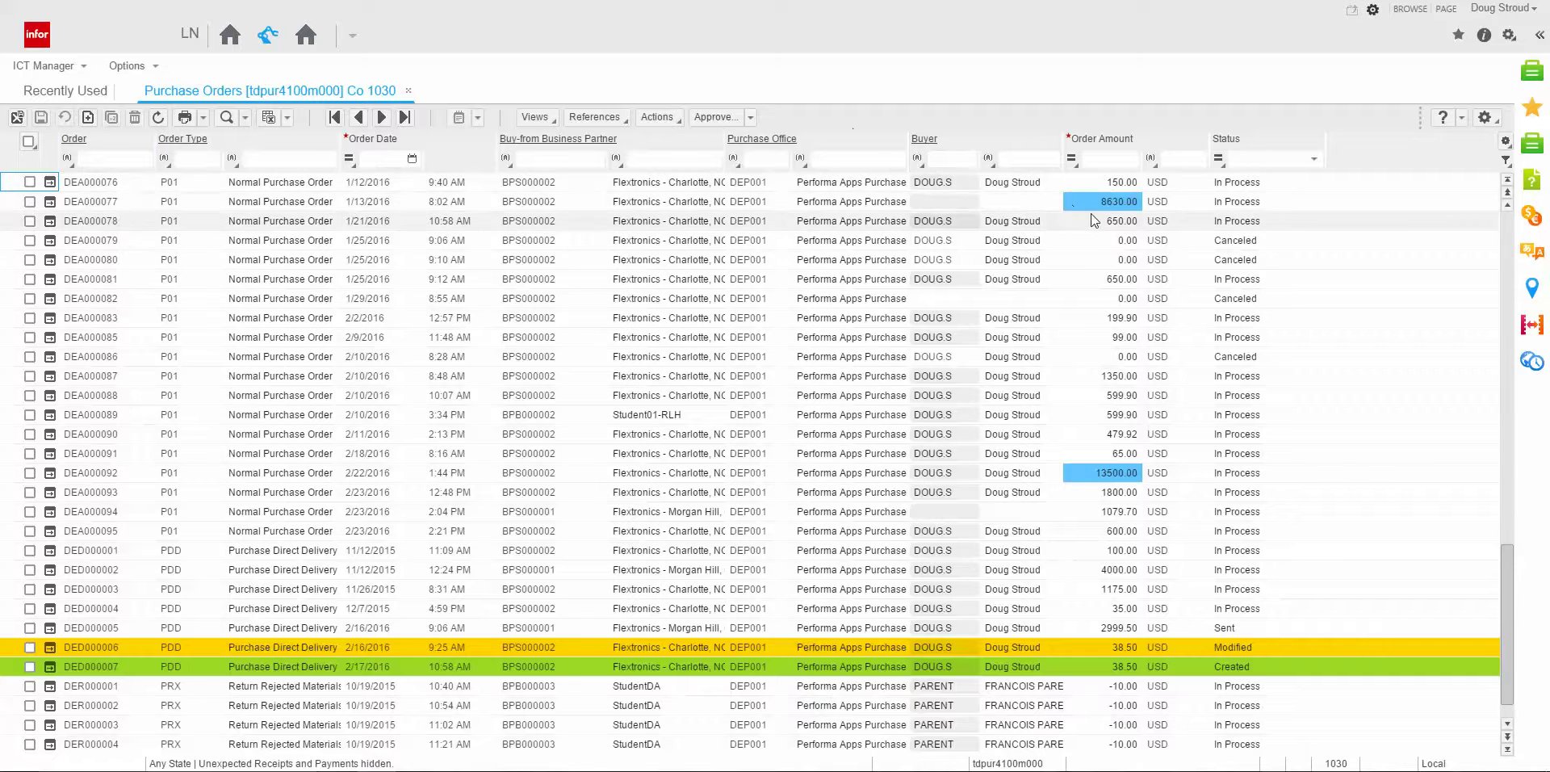
mouse_move(1091, 206)
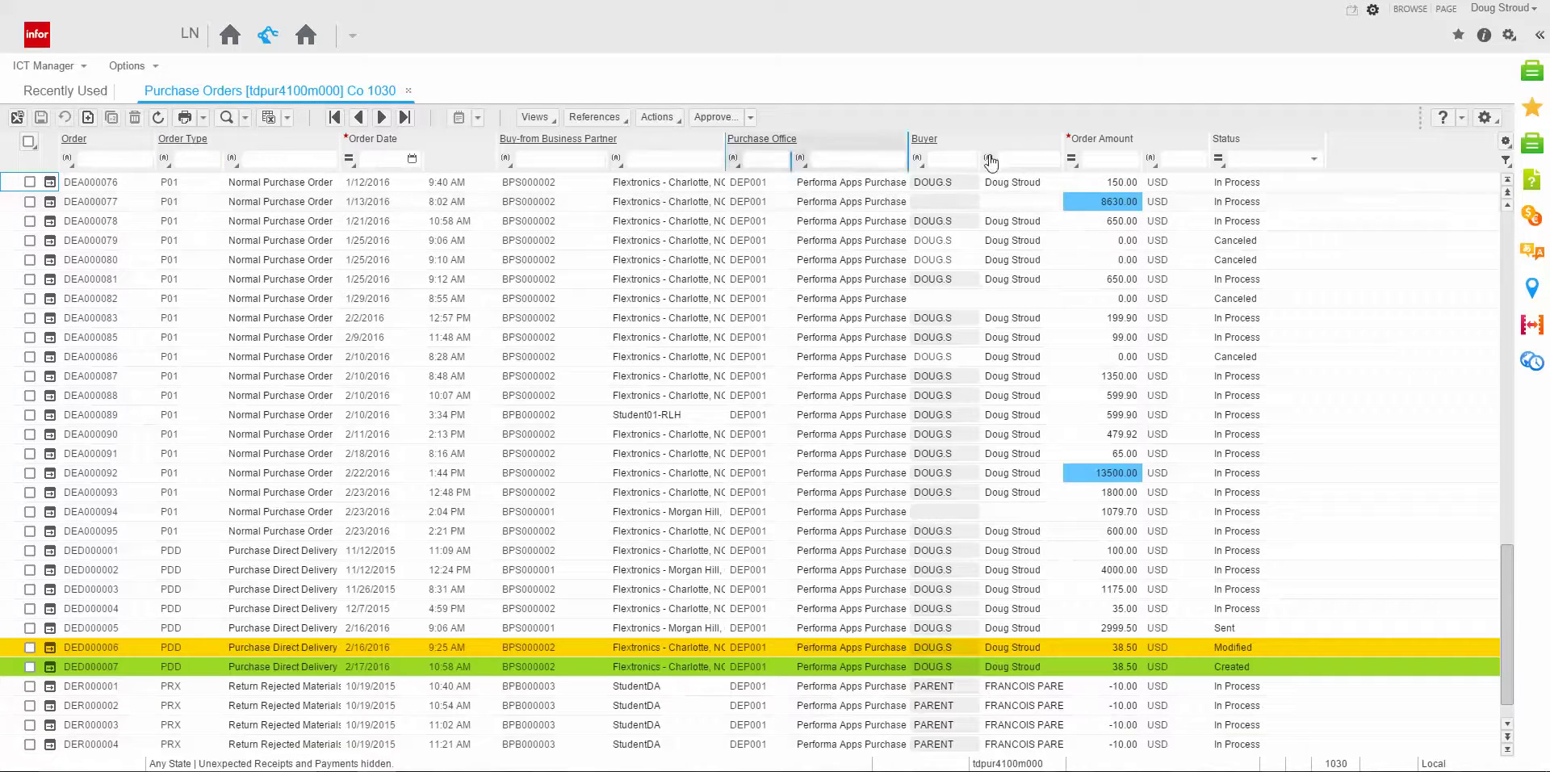
Step: Open Edit Conditions for Purchase Orders and refresh the grid to show the user-level rule
left_click(1484, 120)
mouse_move(1392, 206)
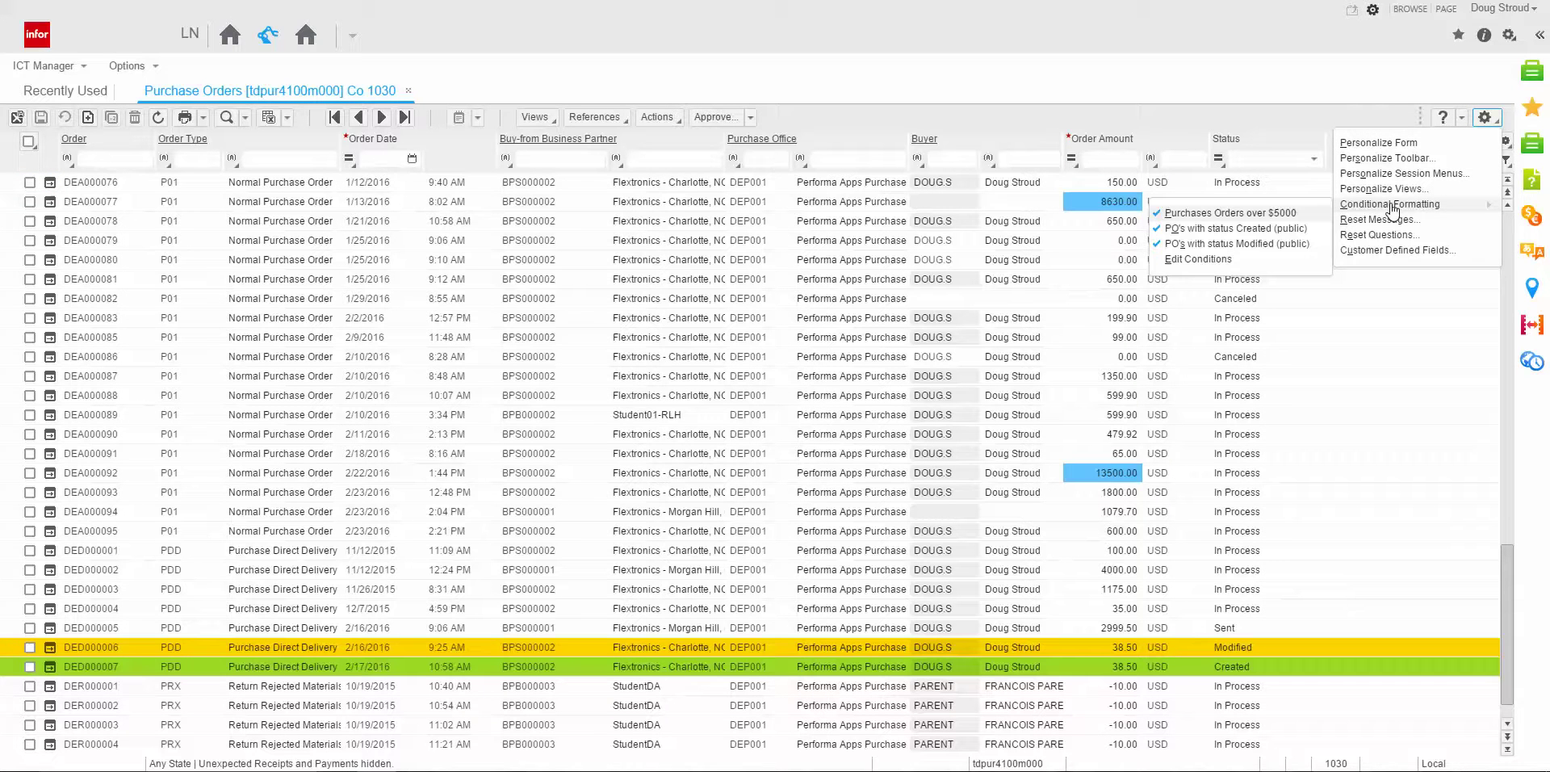
left_click(1188, 260)
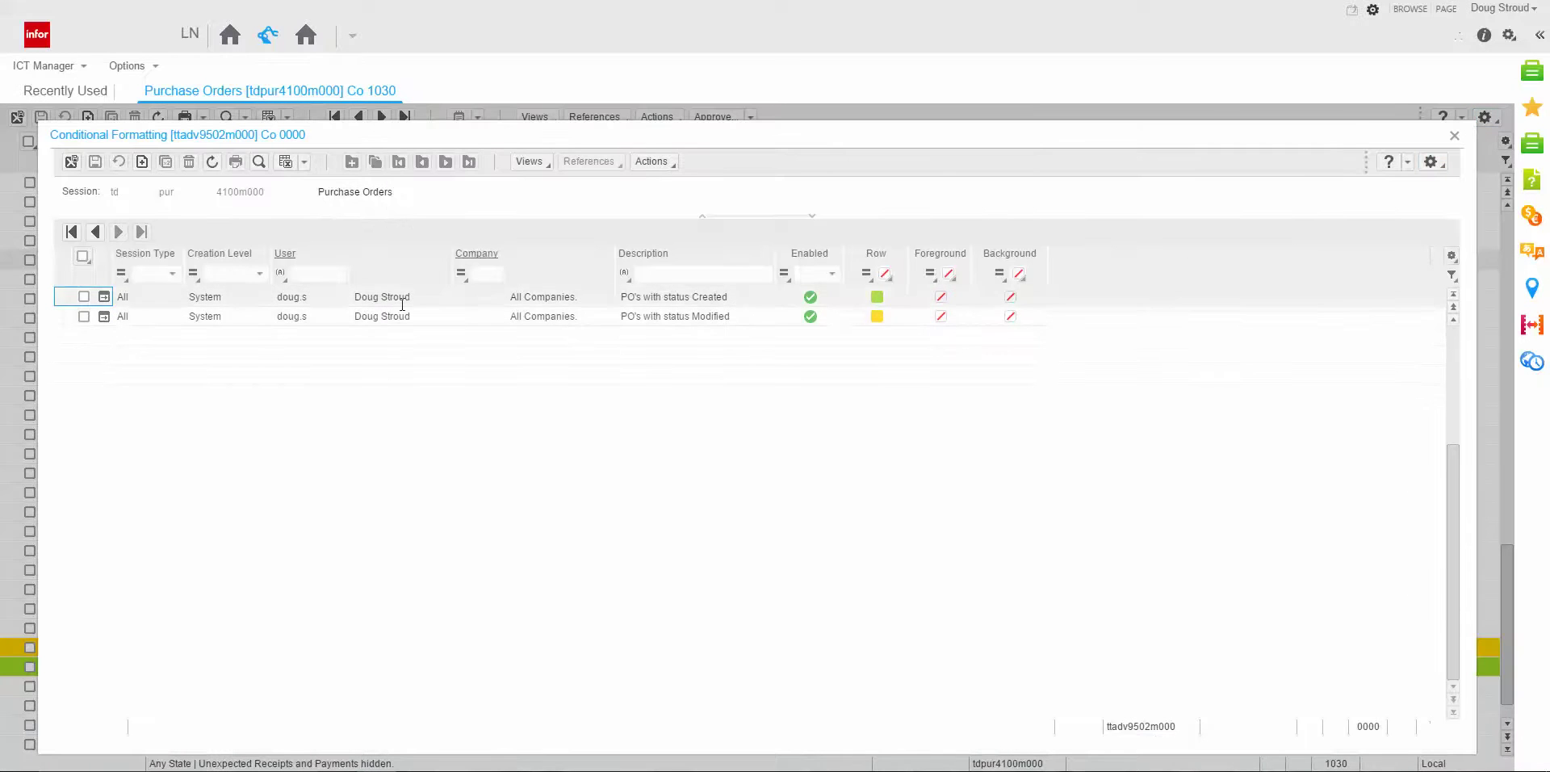
left_click(1453, 296)
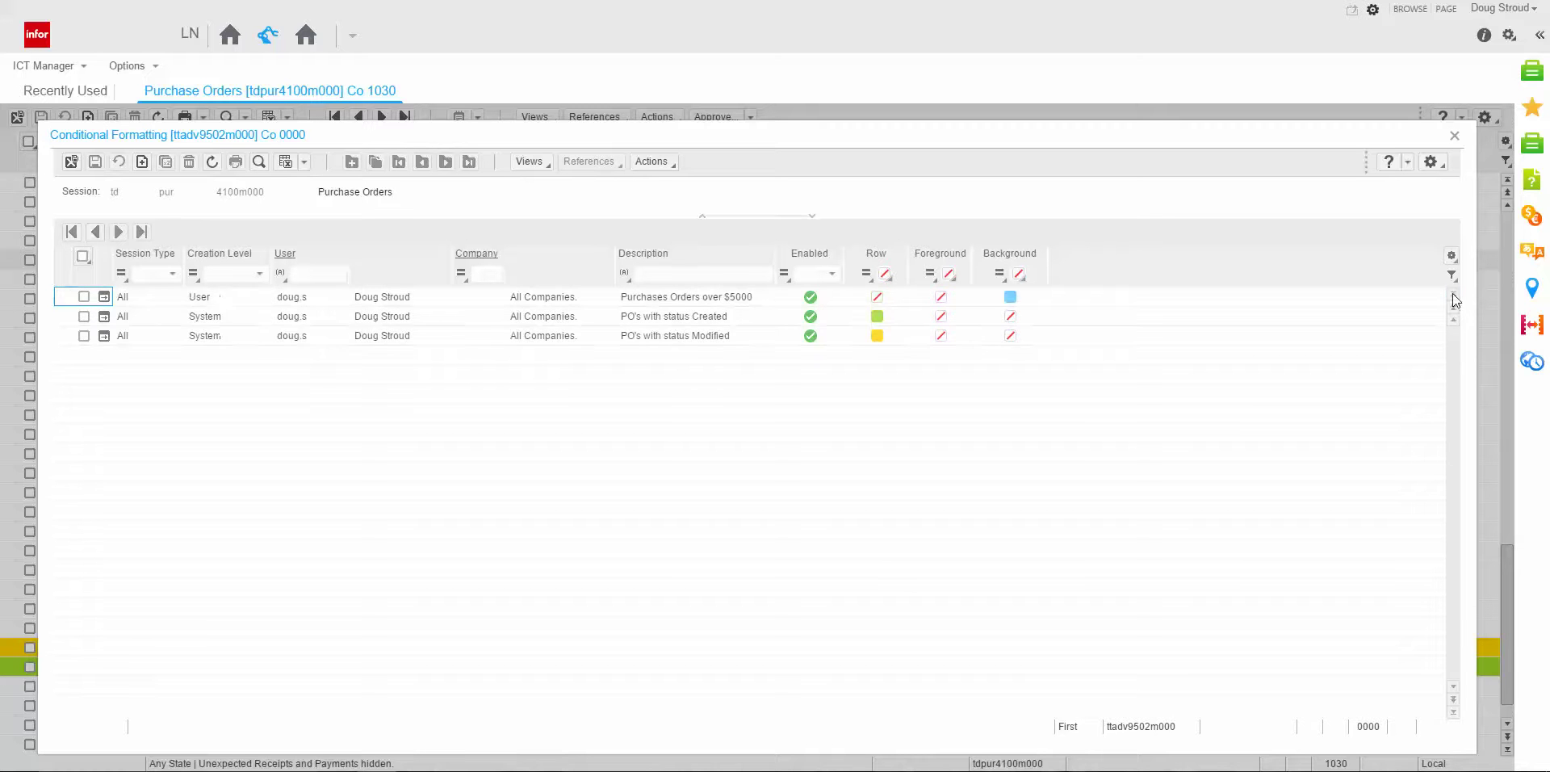
Step: Enable Warning Icon on the over-$5000 rule, save, and reopen Purchase Orders
left_click(104, 299)
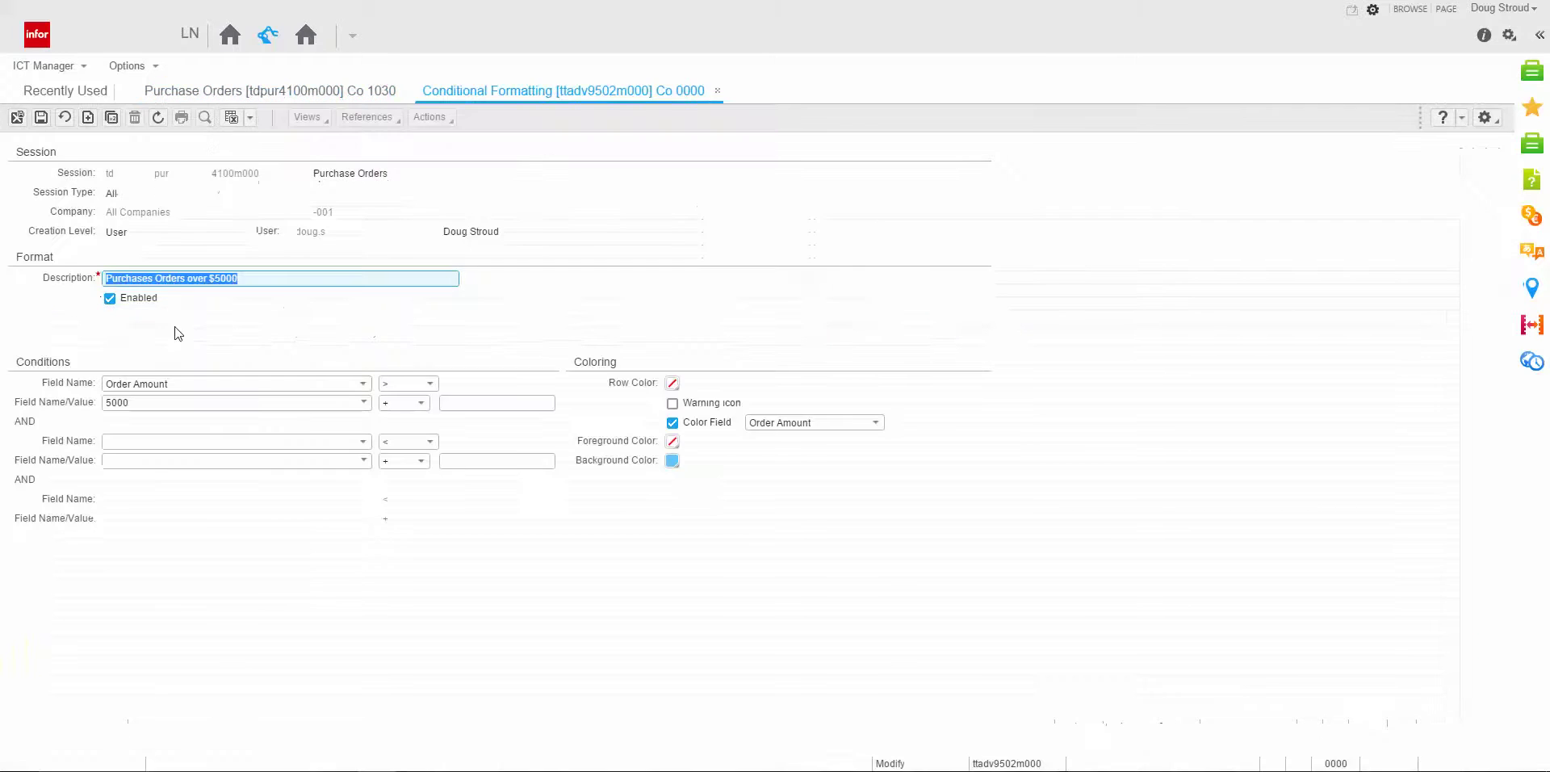
left_click(672, 403)
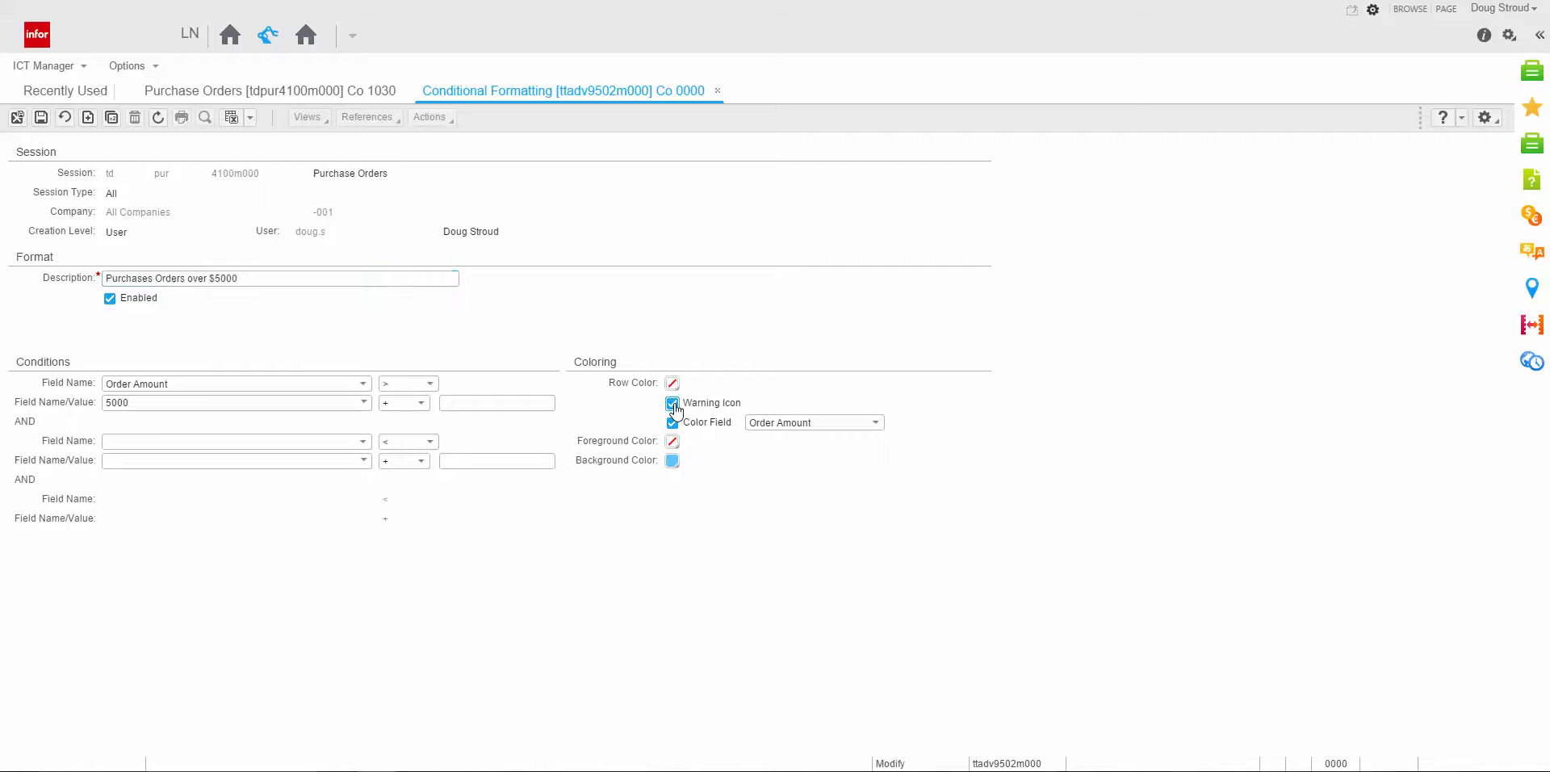
left_click(16, 118)
left_click(71, 163)
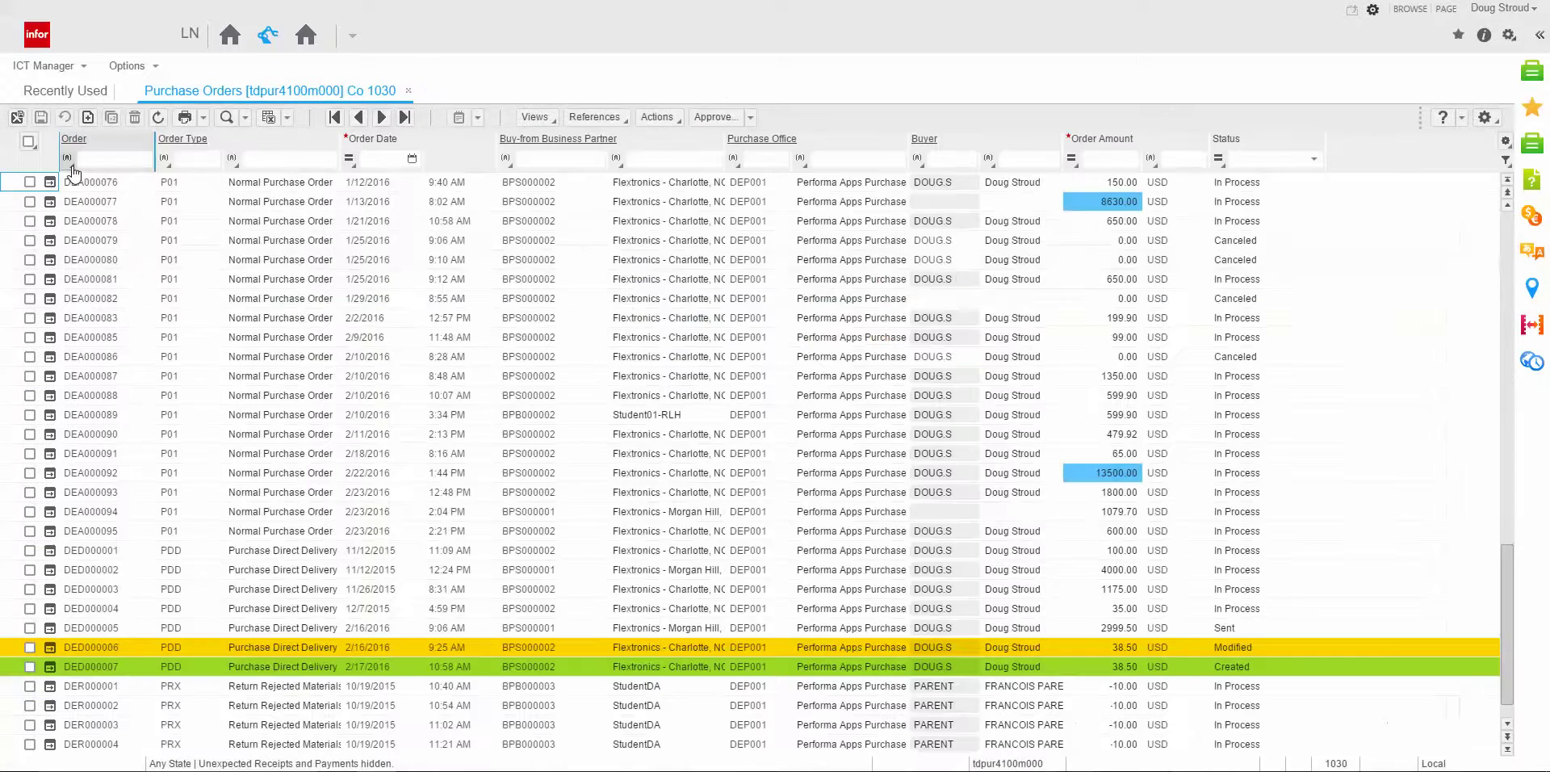
left_click(16, 119)
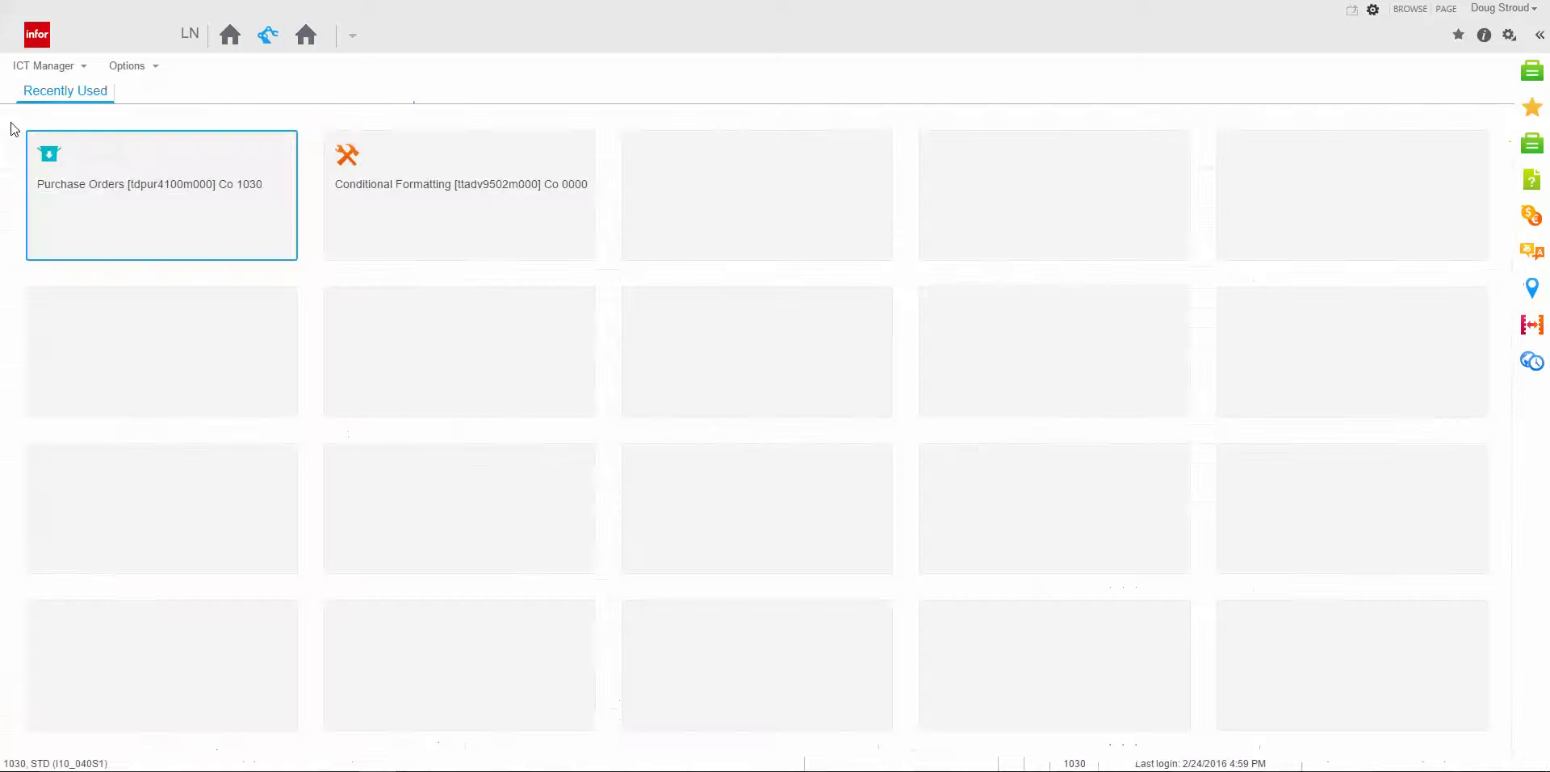
left_click(101, 181)
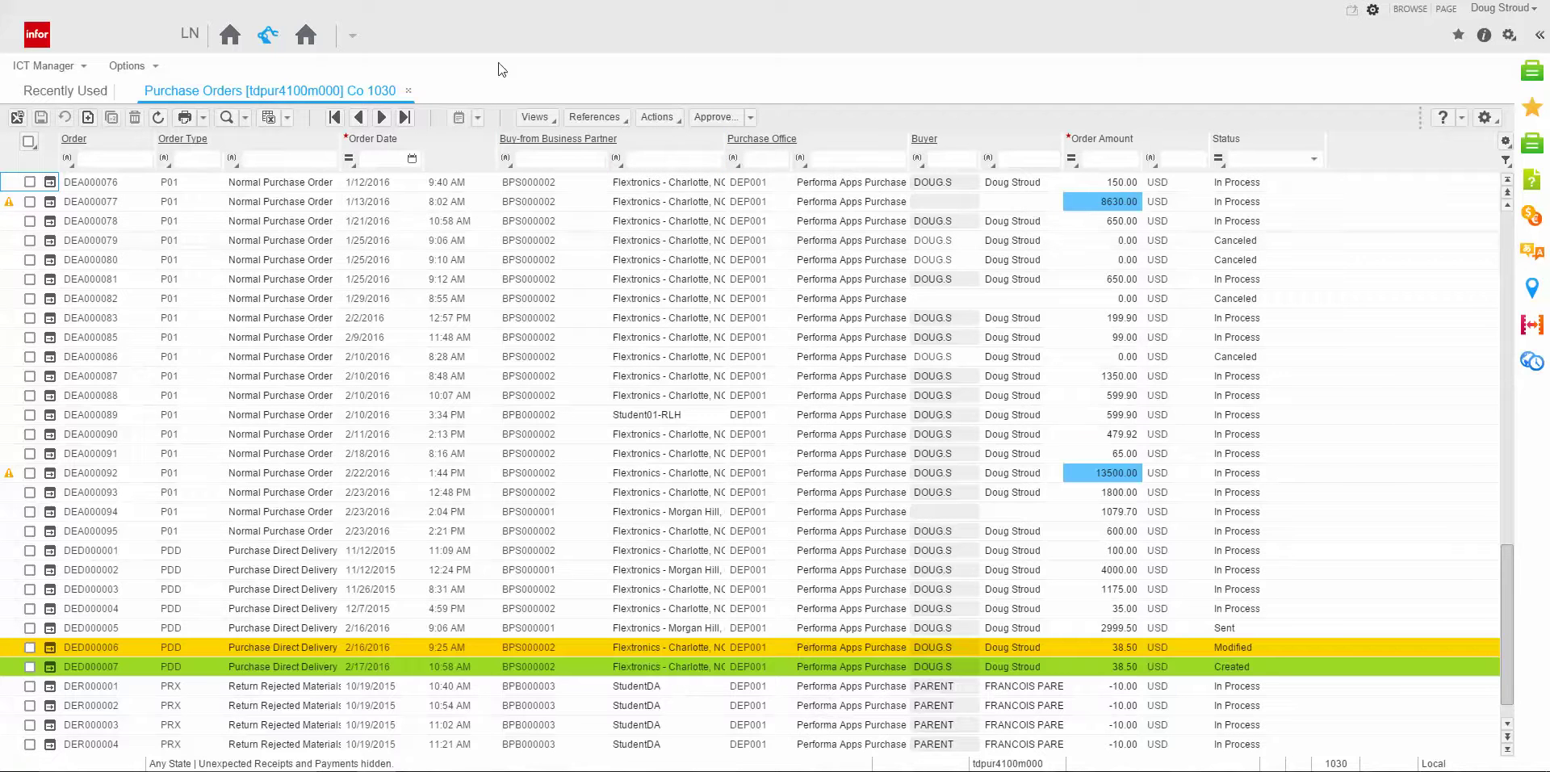
Step: Close Purchase Orders and expand LN Navigation to Tools > Application Personalization
left_click(408, 92)
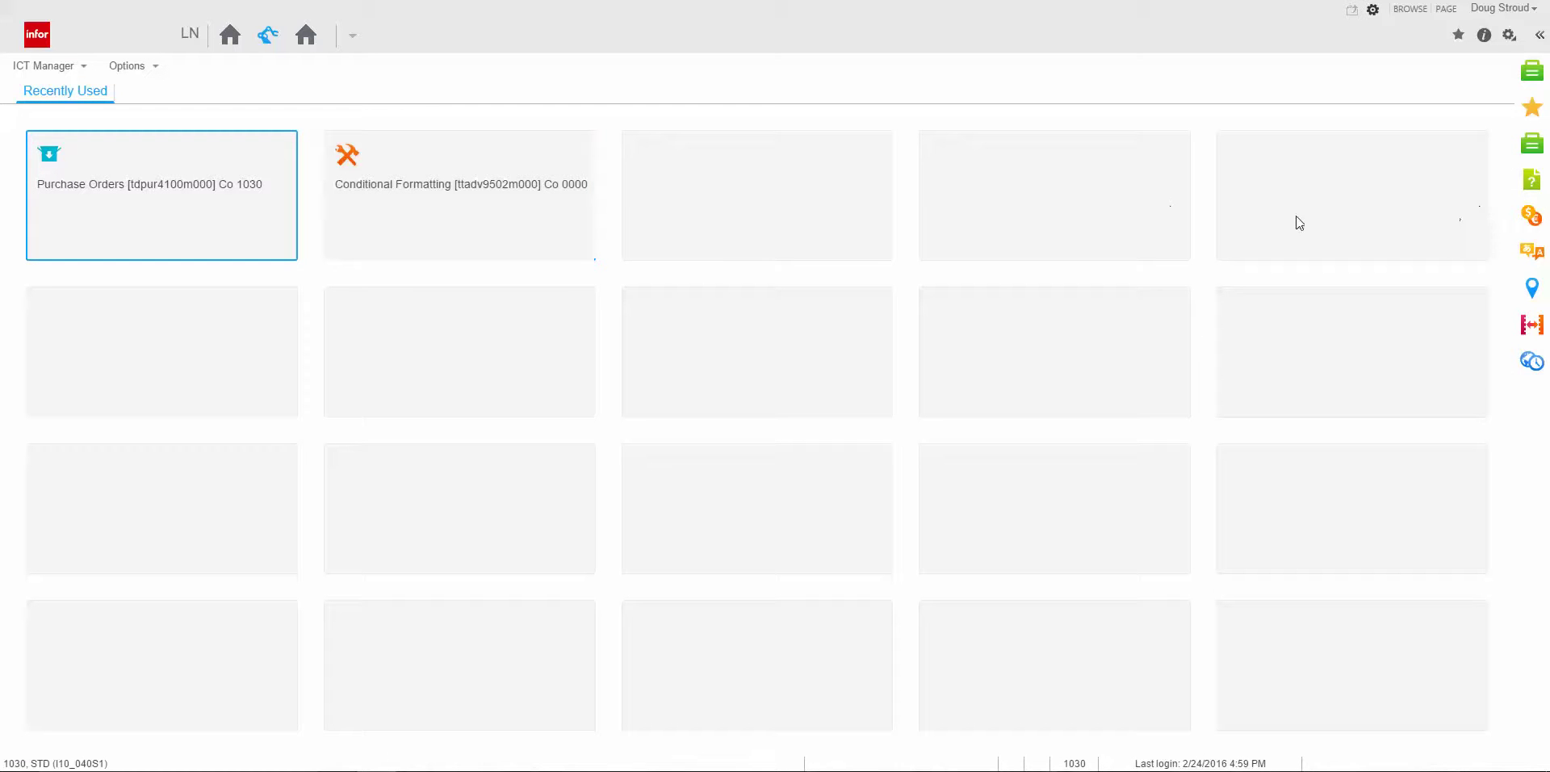
left_click(1531, 71)
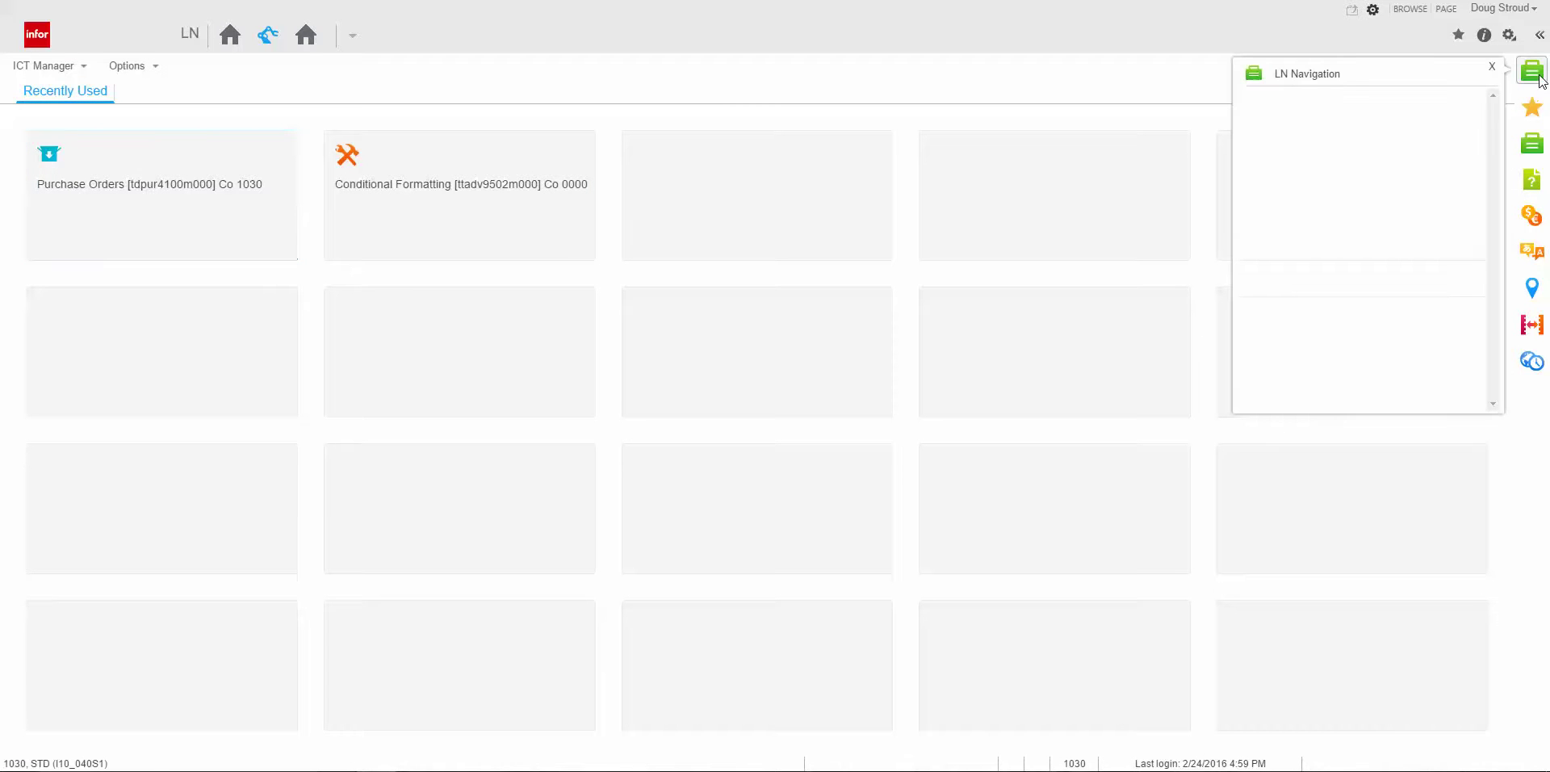
left_click(1352, 102)
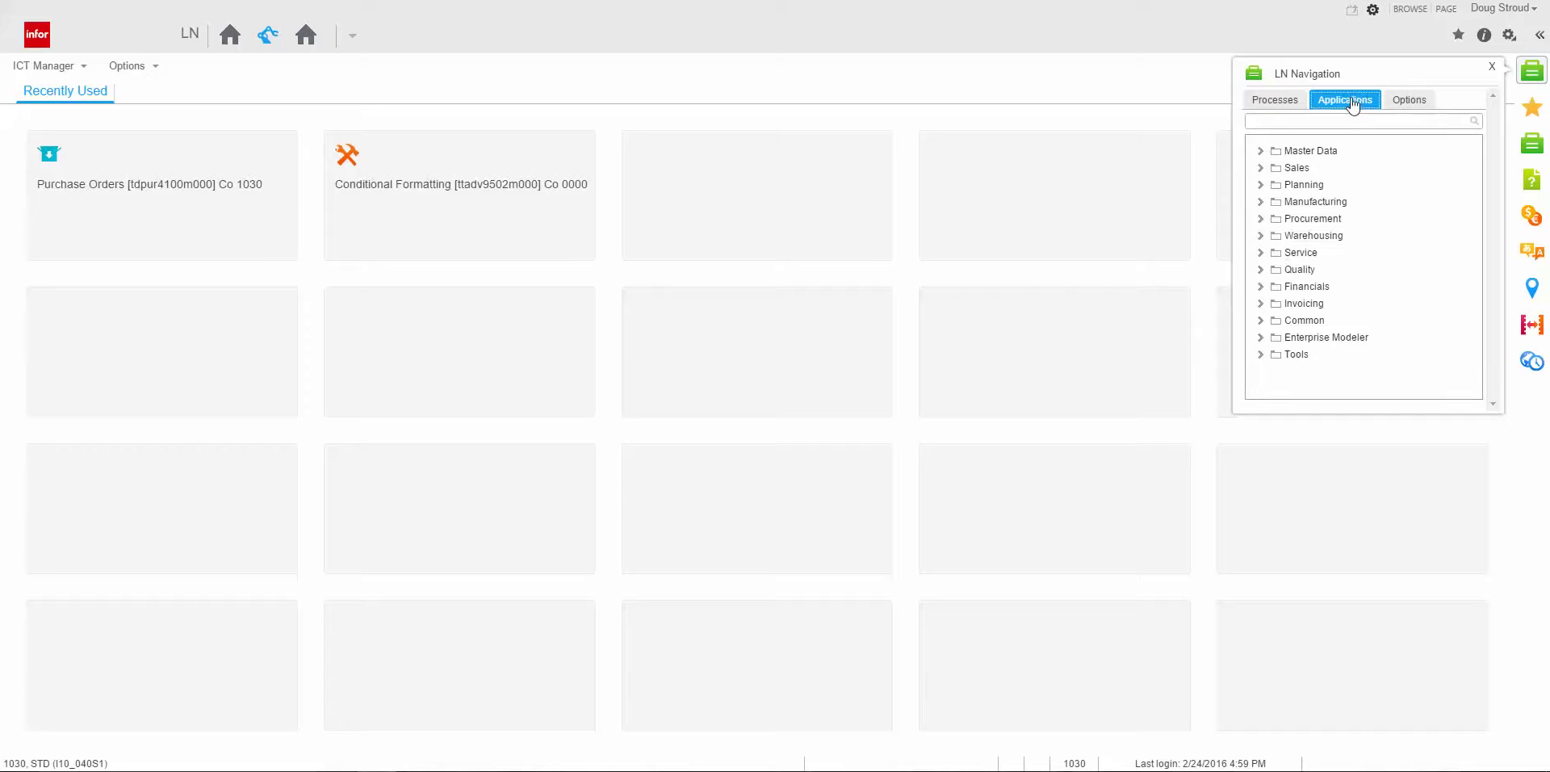
left_click(1260, 354)
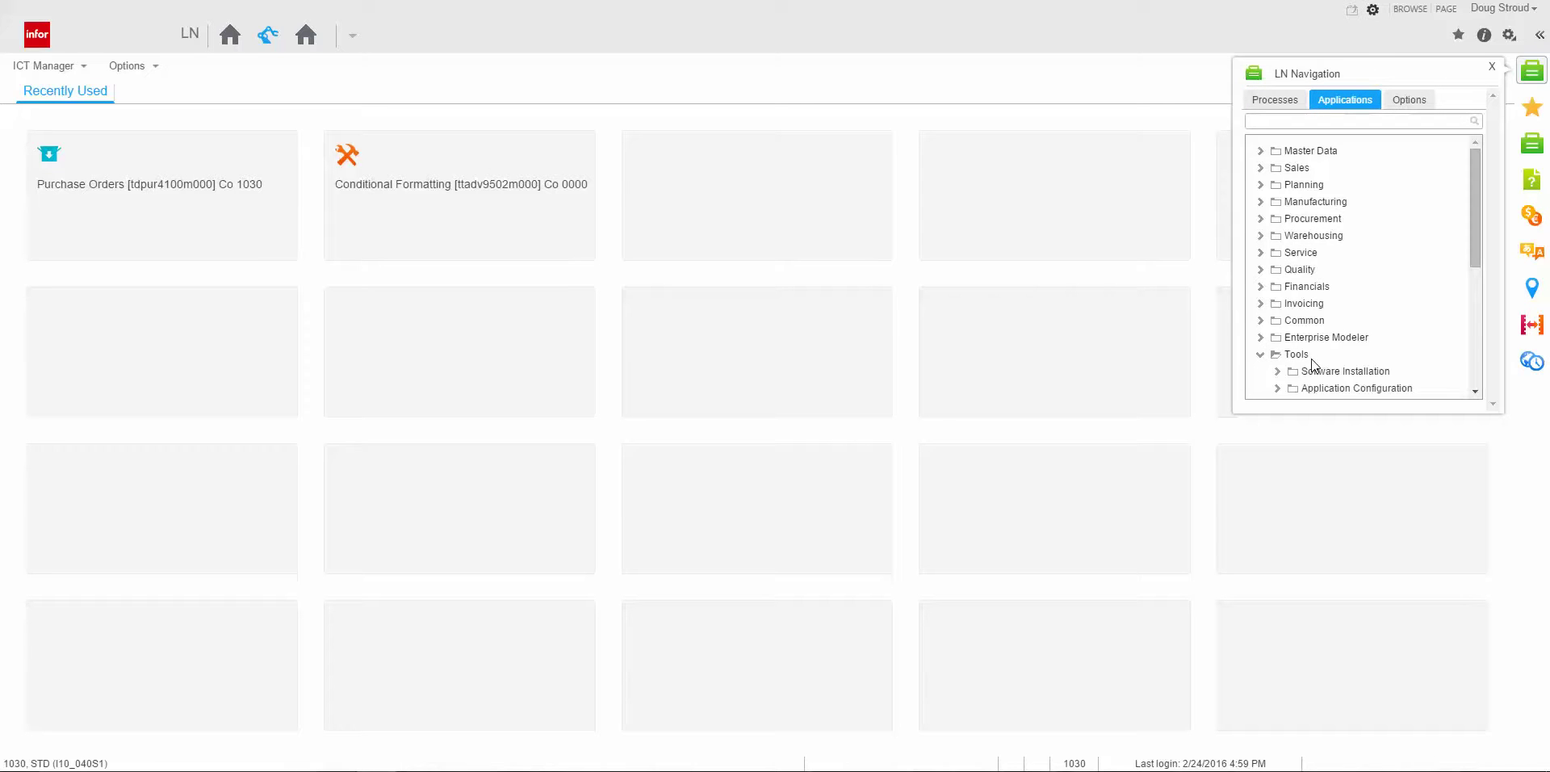
scroll(1312, 365, "down", 2)
left_click(1277, 245)
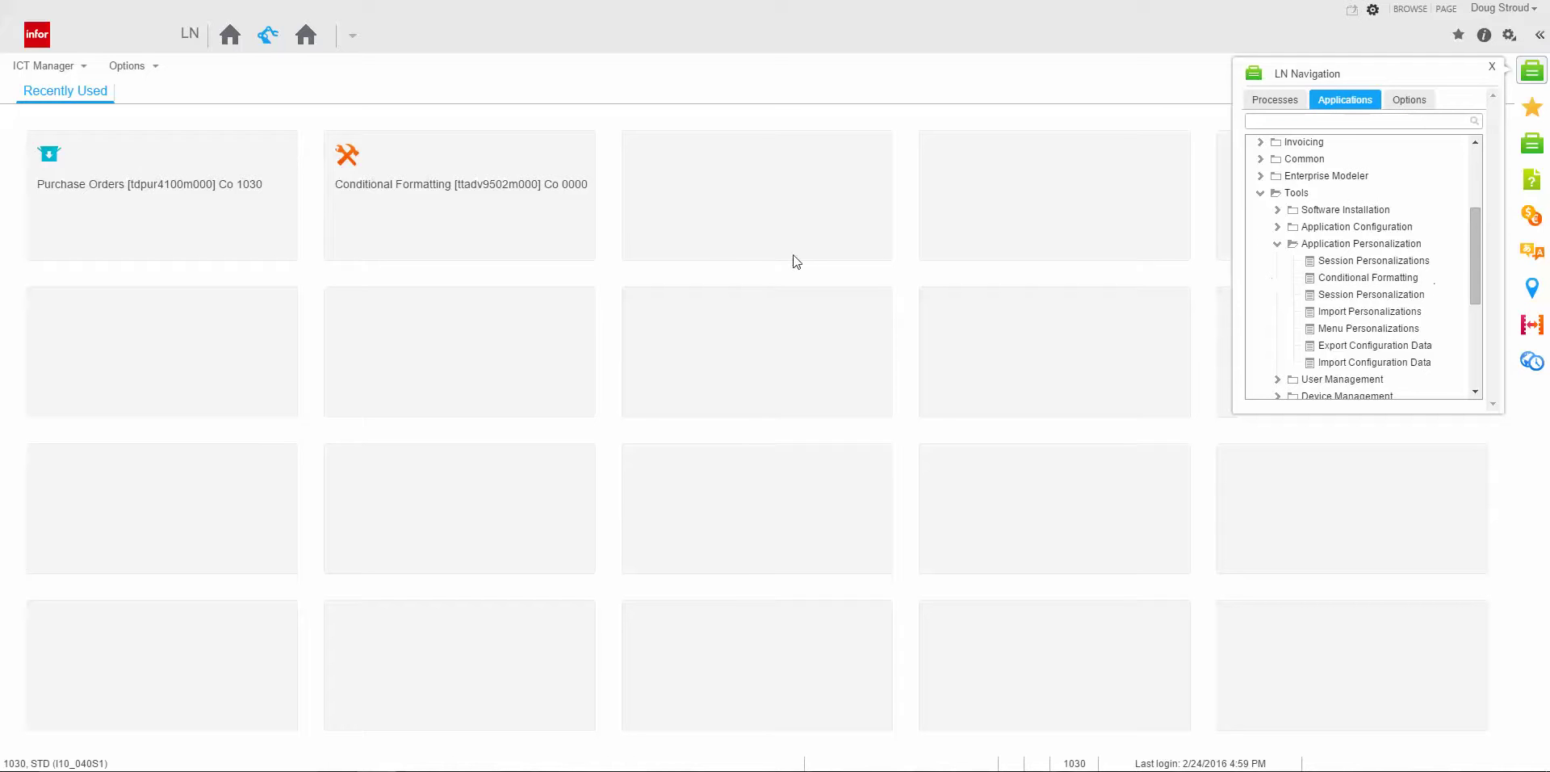
Step: Open the standalone Conditional Formatting session and select the user-level 'Purchases Orders over $5000' rule
left_click(485, 209)
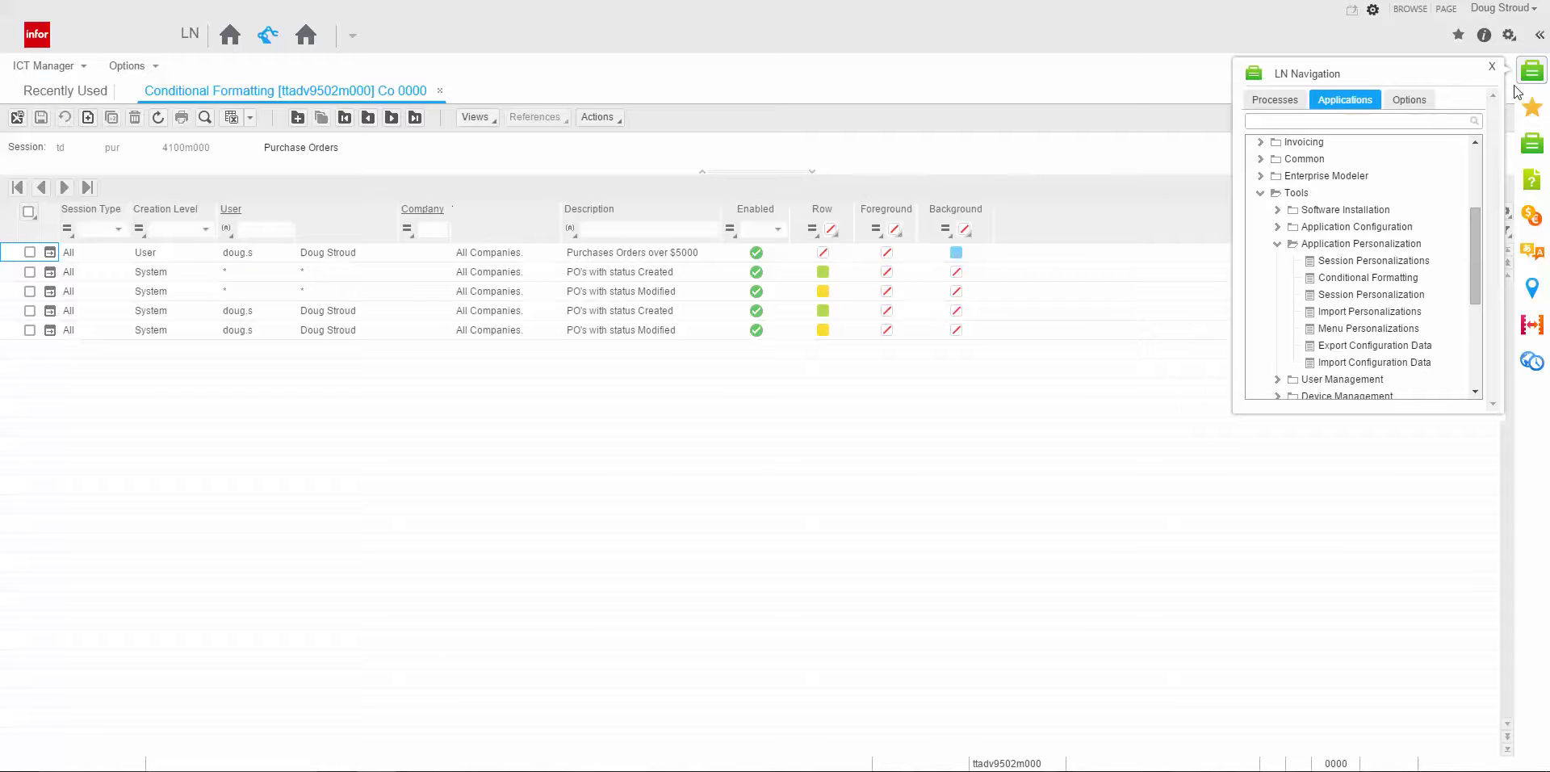
left_click(1492, 68)
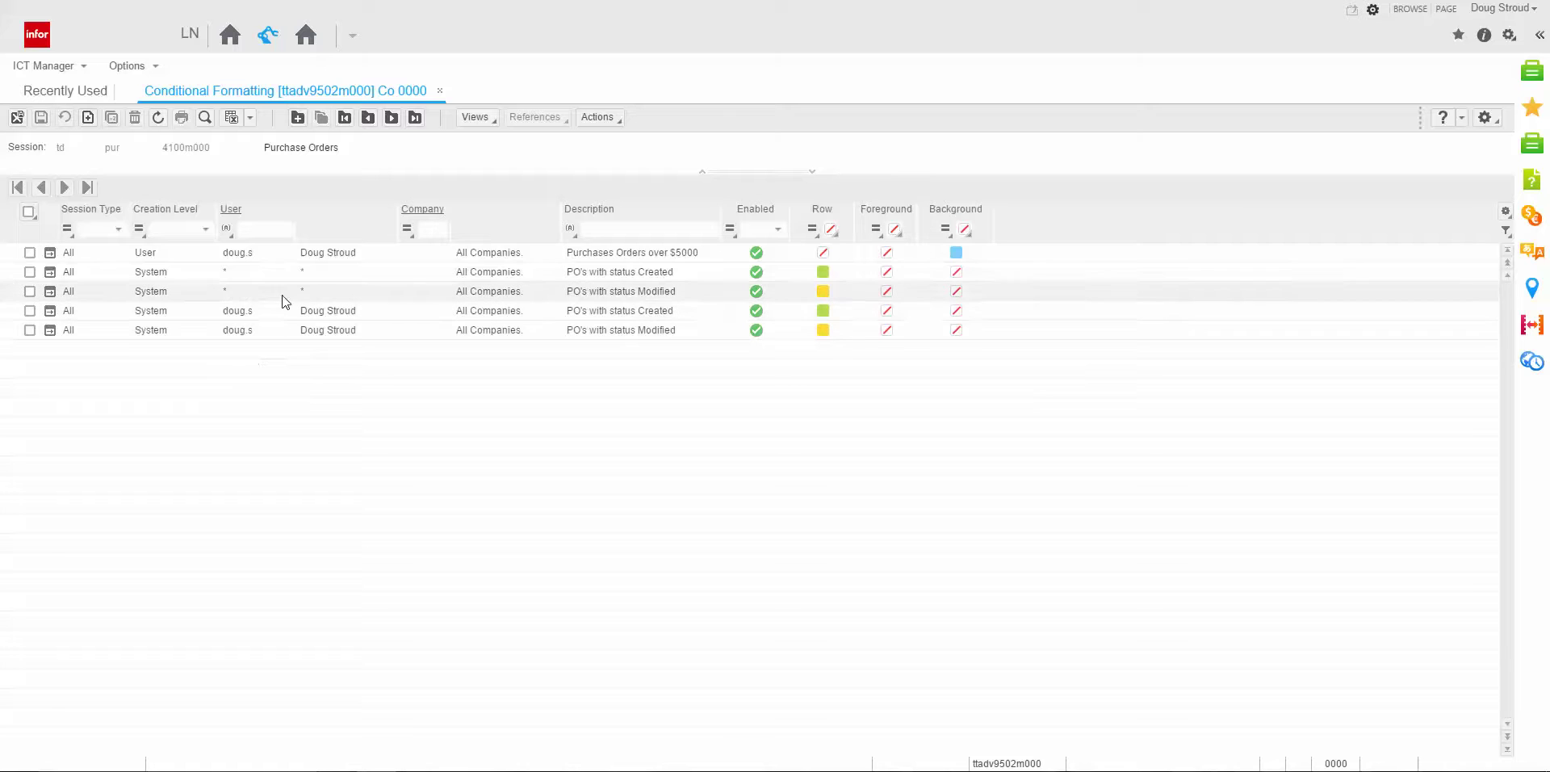
left_click(30, 253)
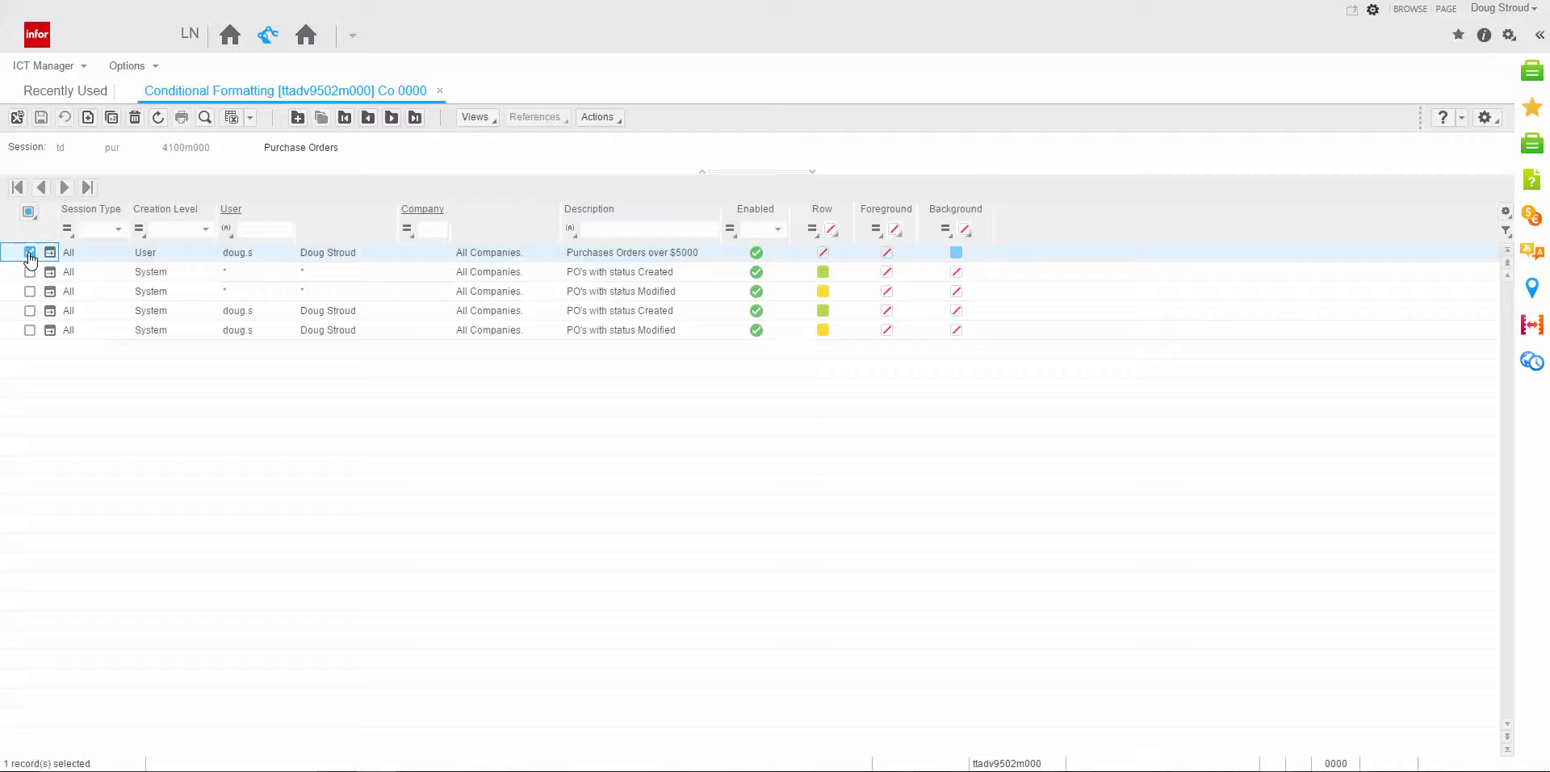
Step: Duplicate the rule with Creation Level System, Warning Icon unchecked, and save it
left_click(110, 121)
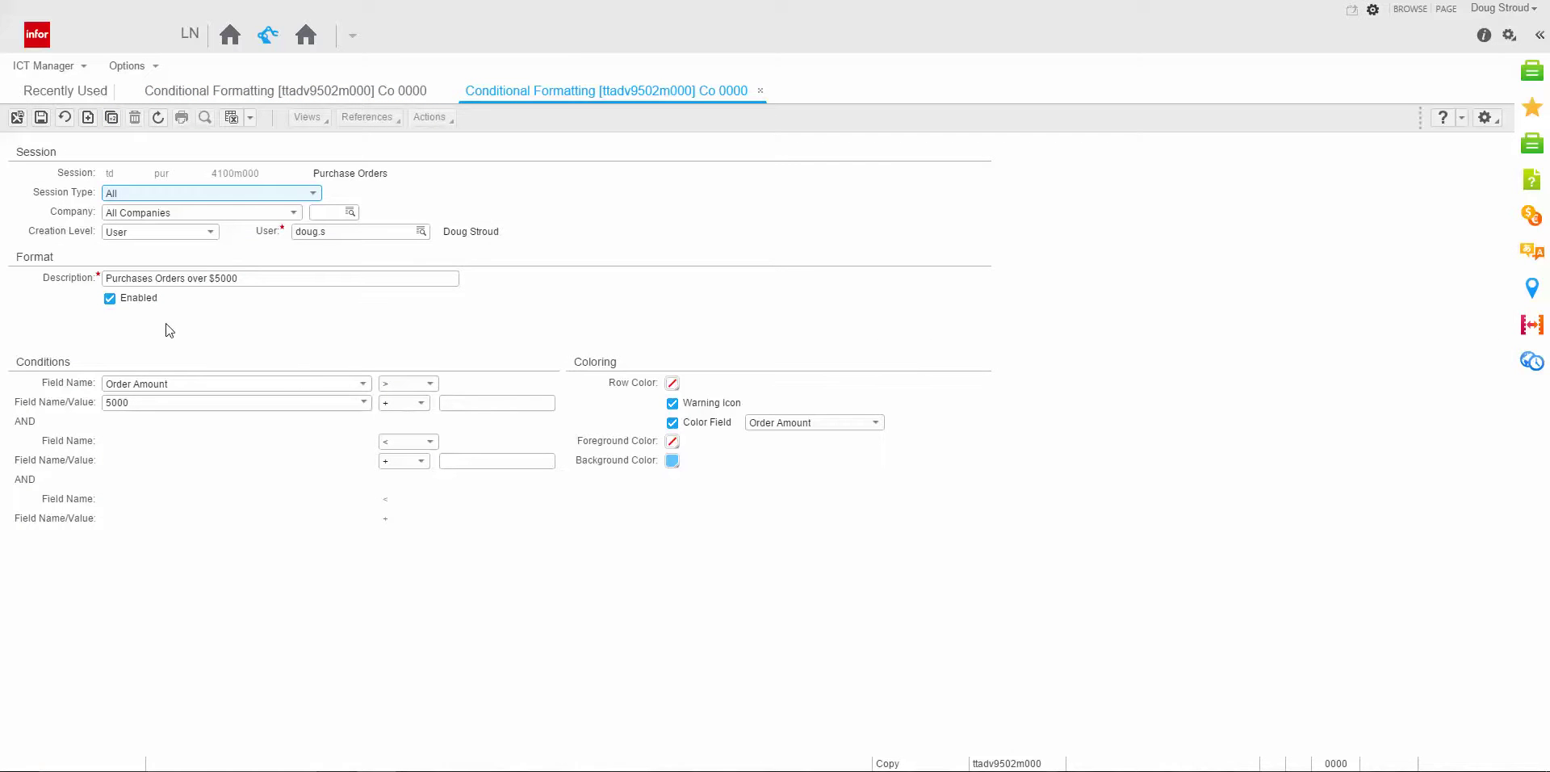
left_click(211, 235)
left_click(167, 271)
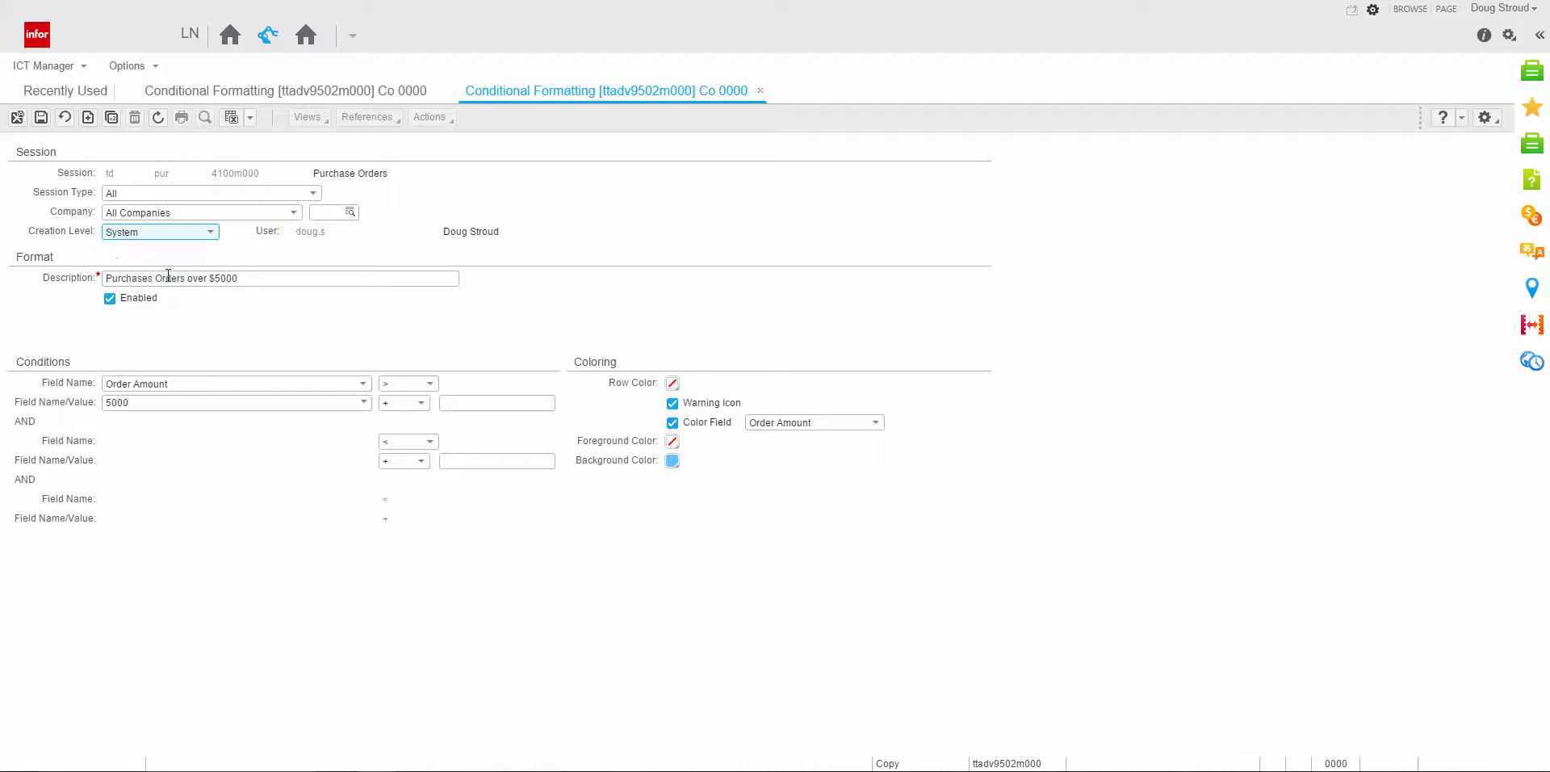
left_click(167, 278)
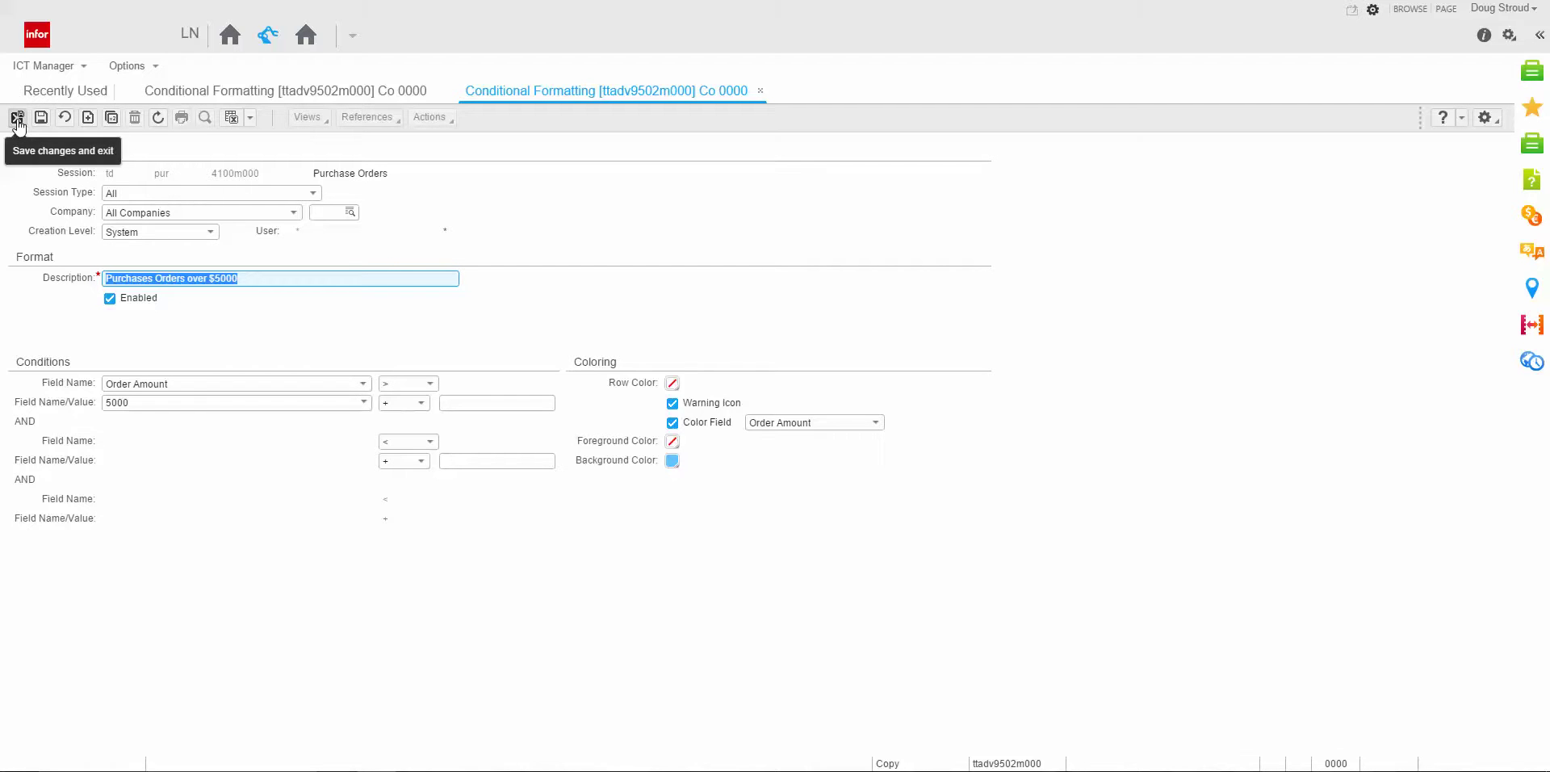
left_click(671, 403)
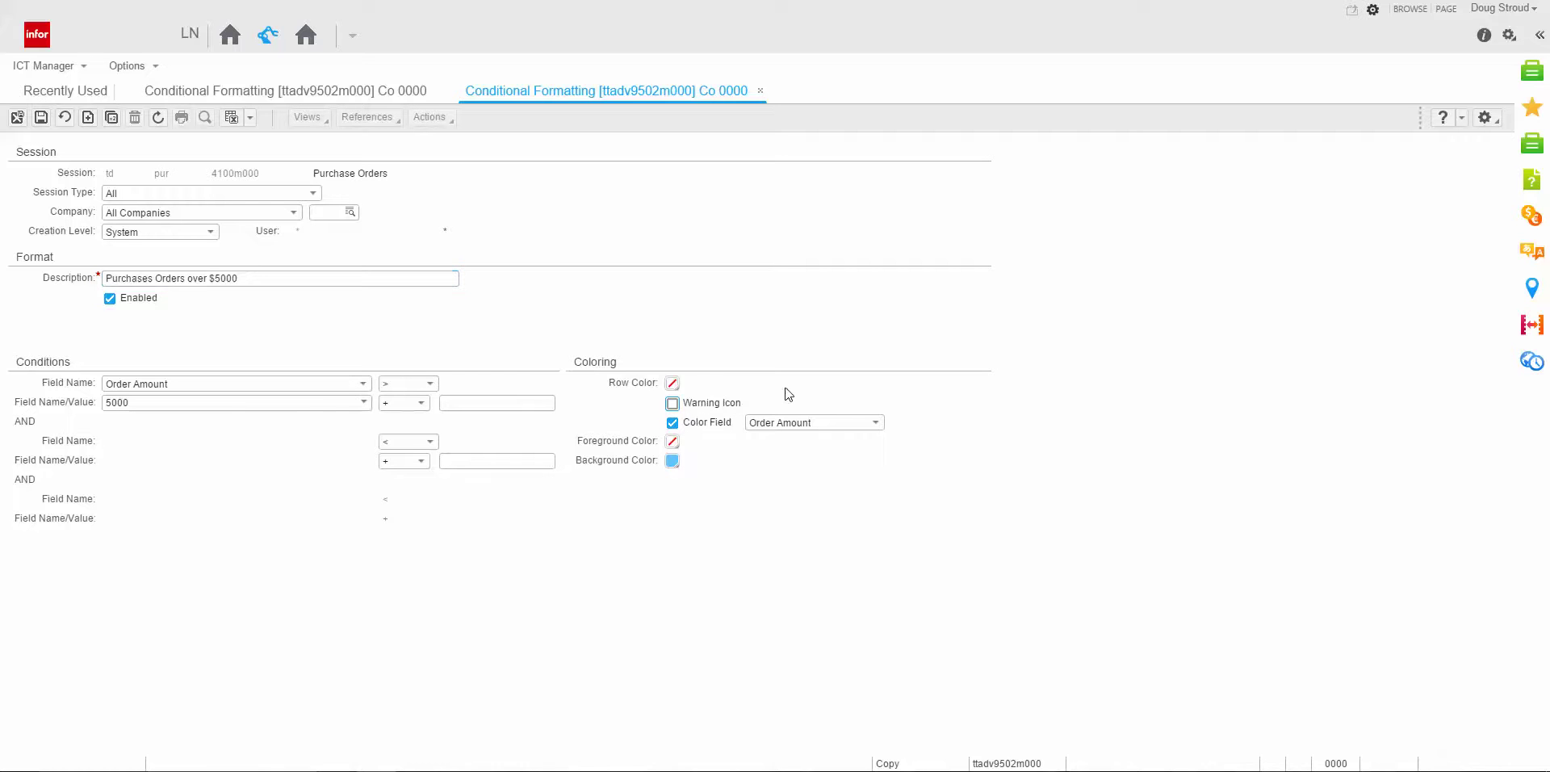
left_click(16, 118)
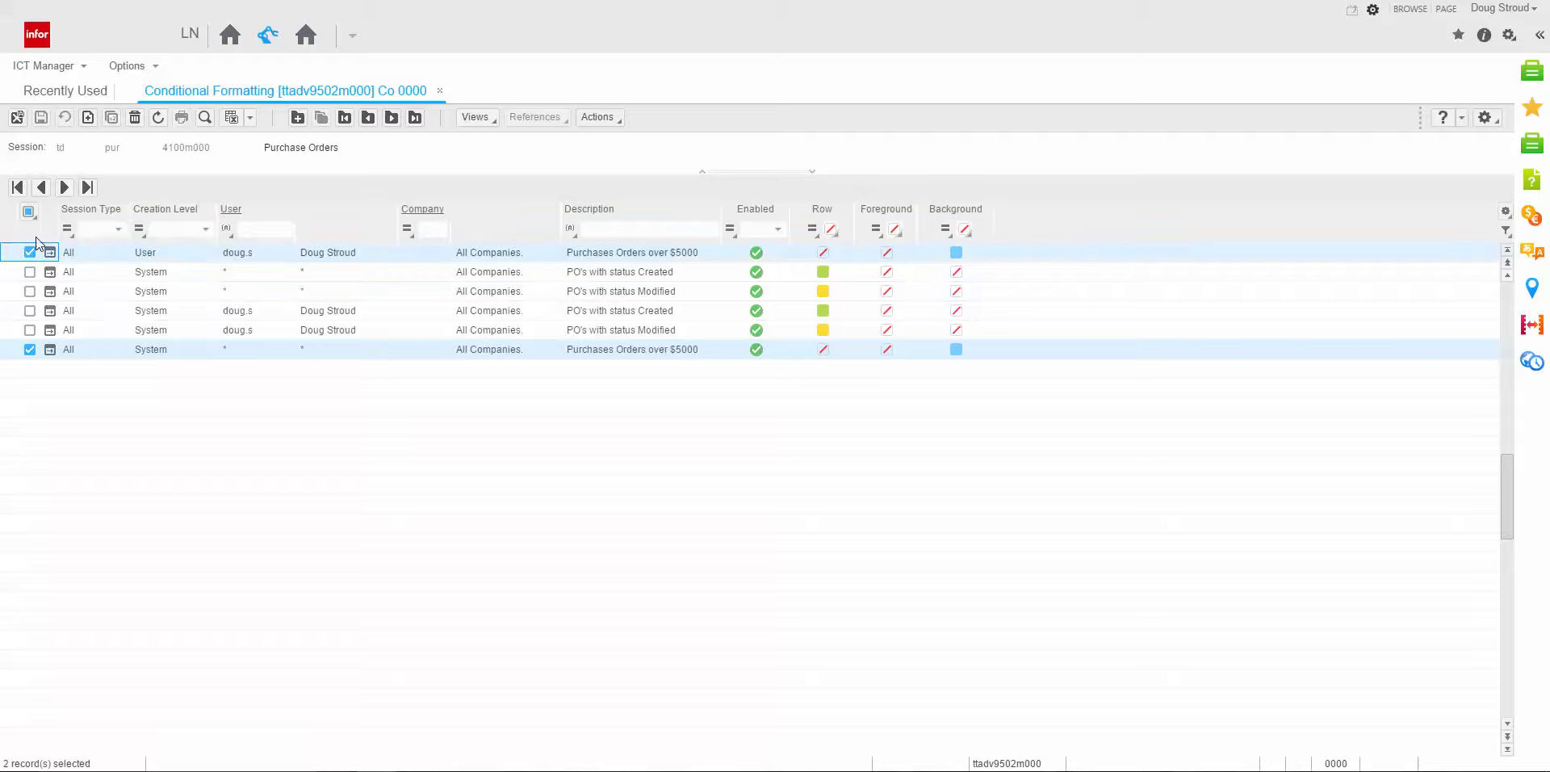
Step: Delete only the user-level 'Purchases Orders over $5000' rule, leaving five rules including the System copy
left_click(135, 117)
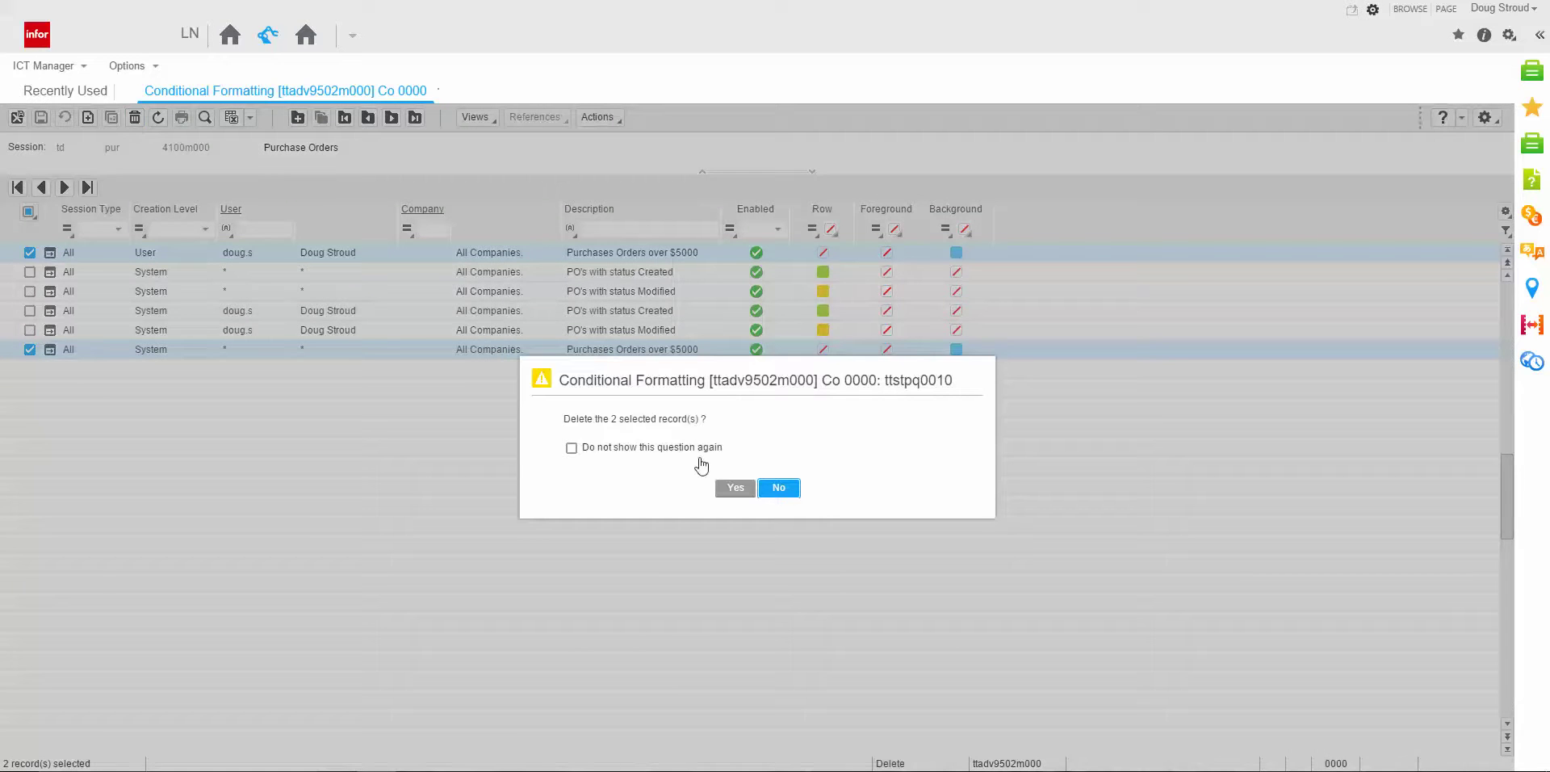
left_click(777, 484)
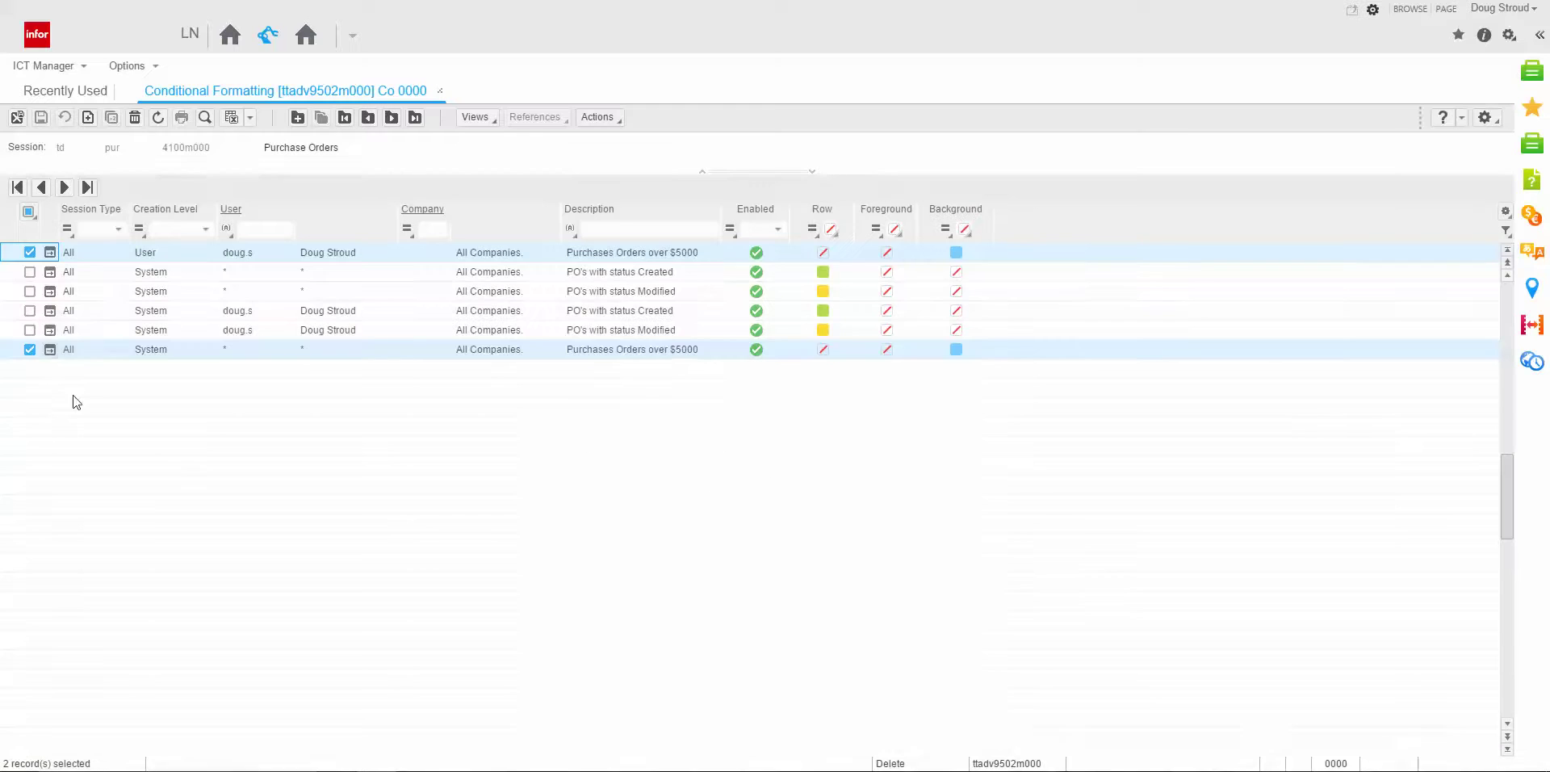
left_click(31, 348)
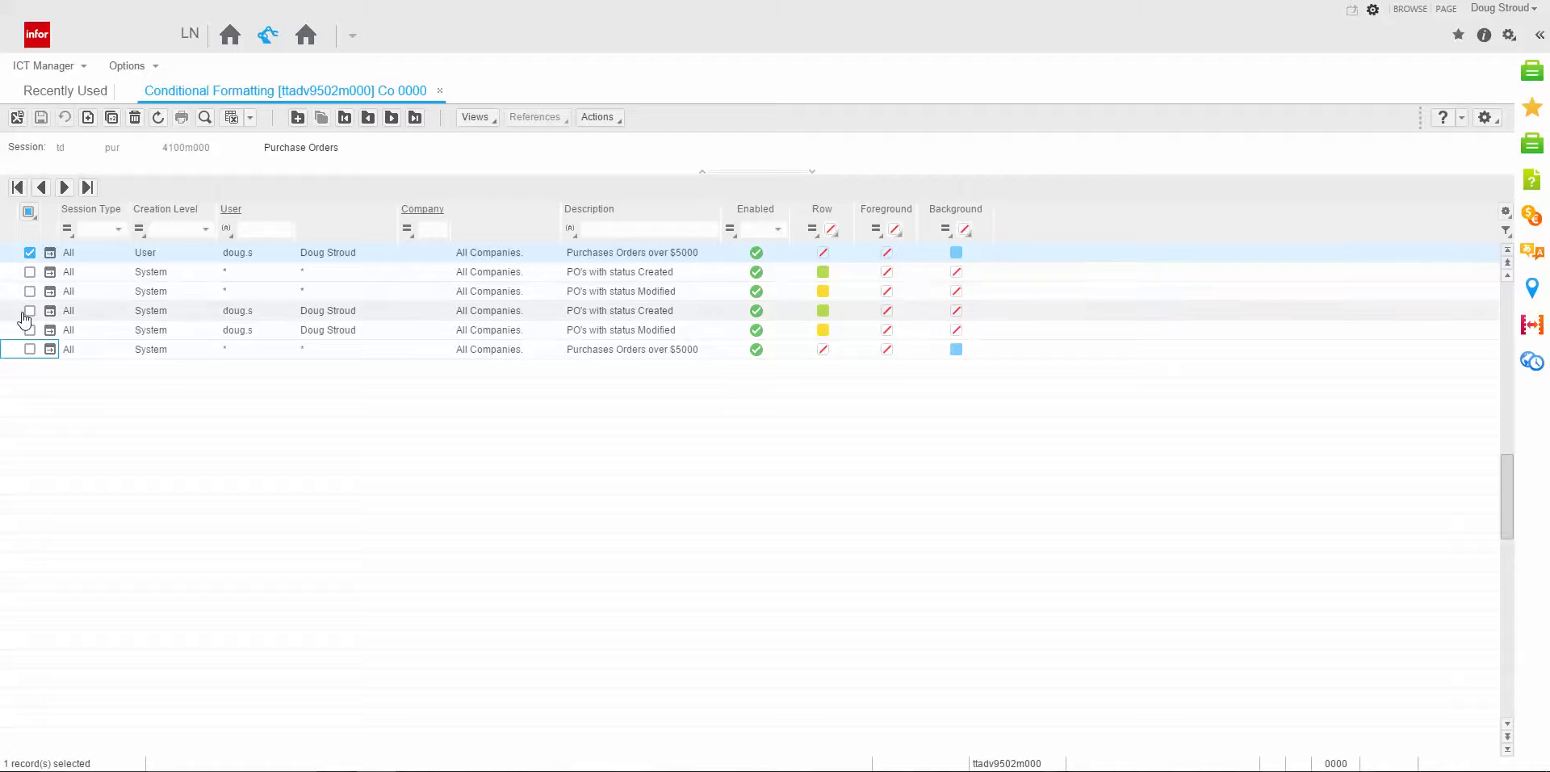
left_click(135, 118)
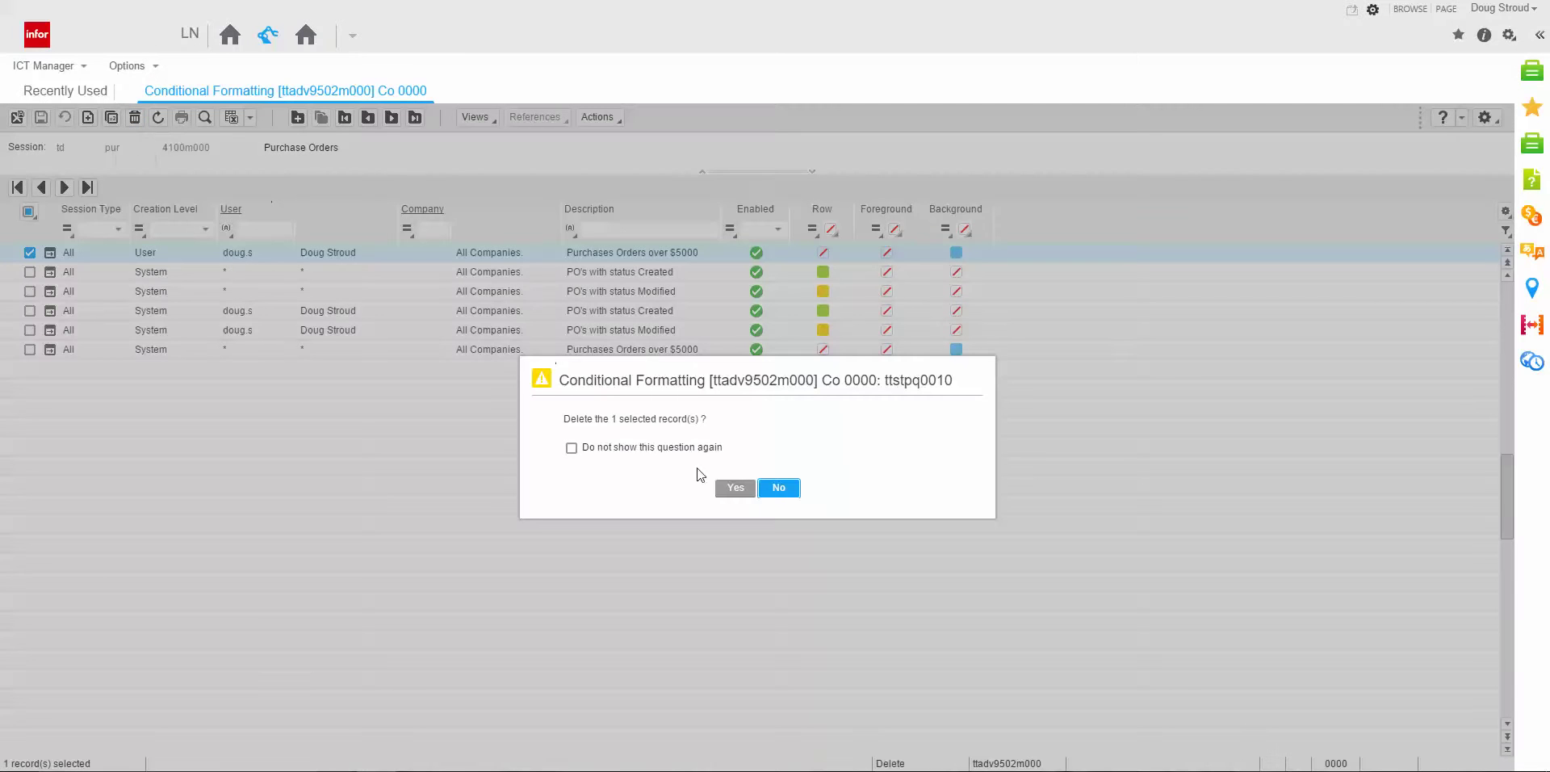
left_click(744, 490)
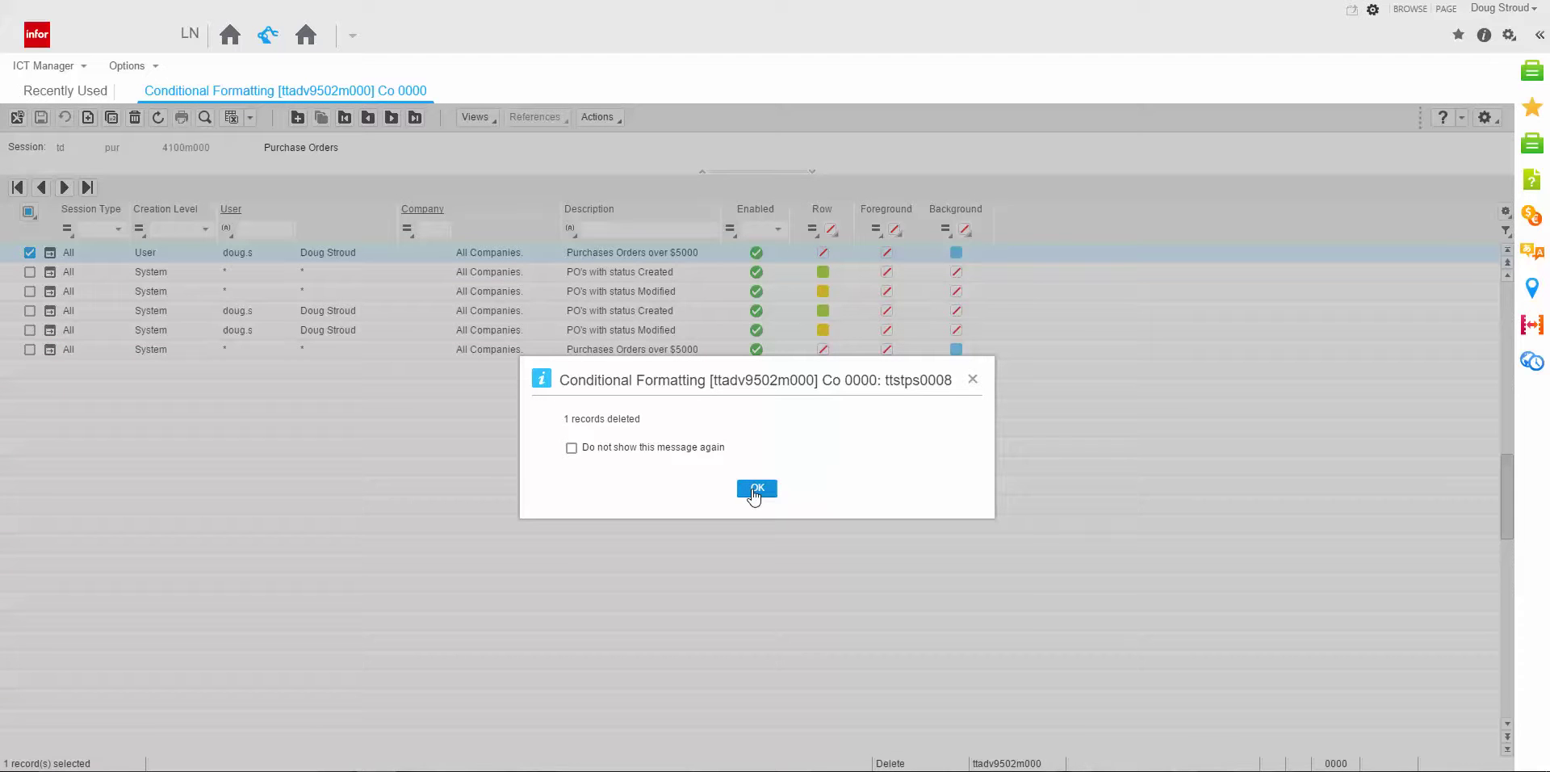
left_click(754, 491)
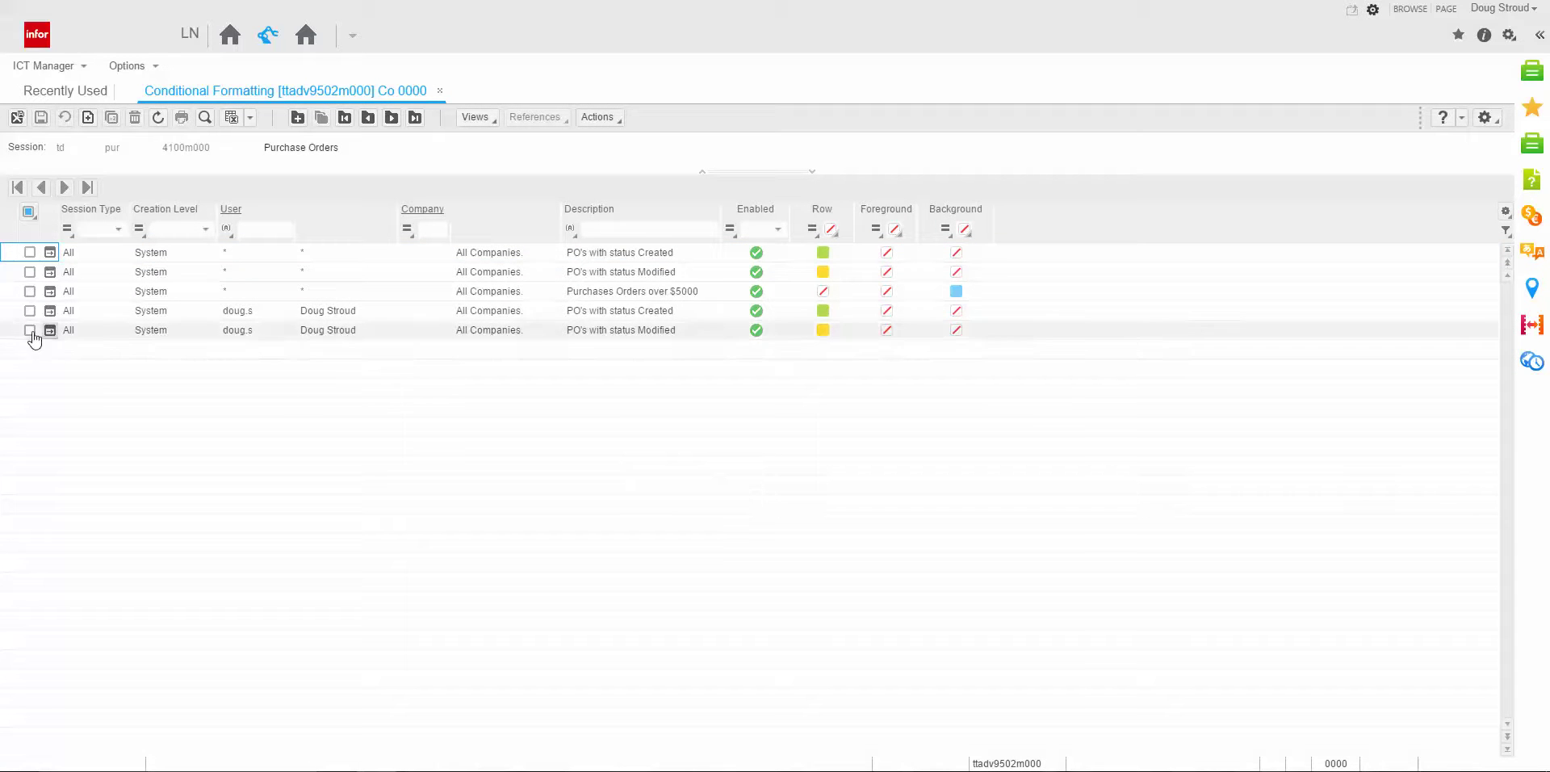
Step: Exit Conditional Formatting and check Purchase Orders for blue Order Amount cells and the public over-$5000 rule, then close it
left_click(16, 118)
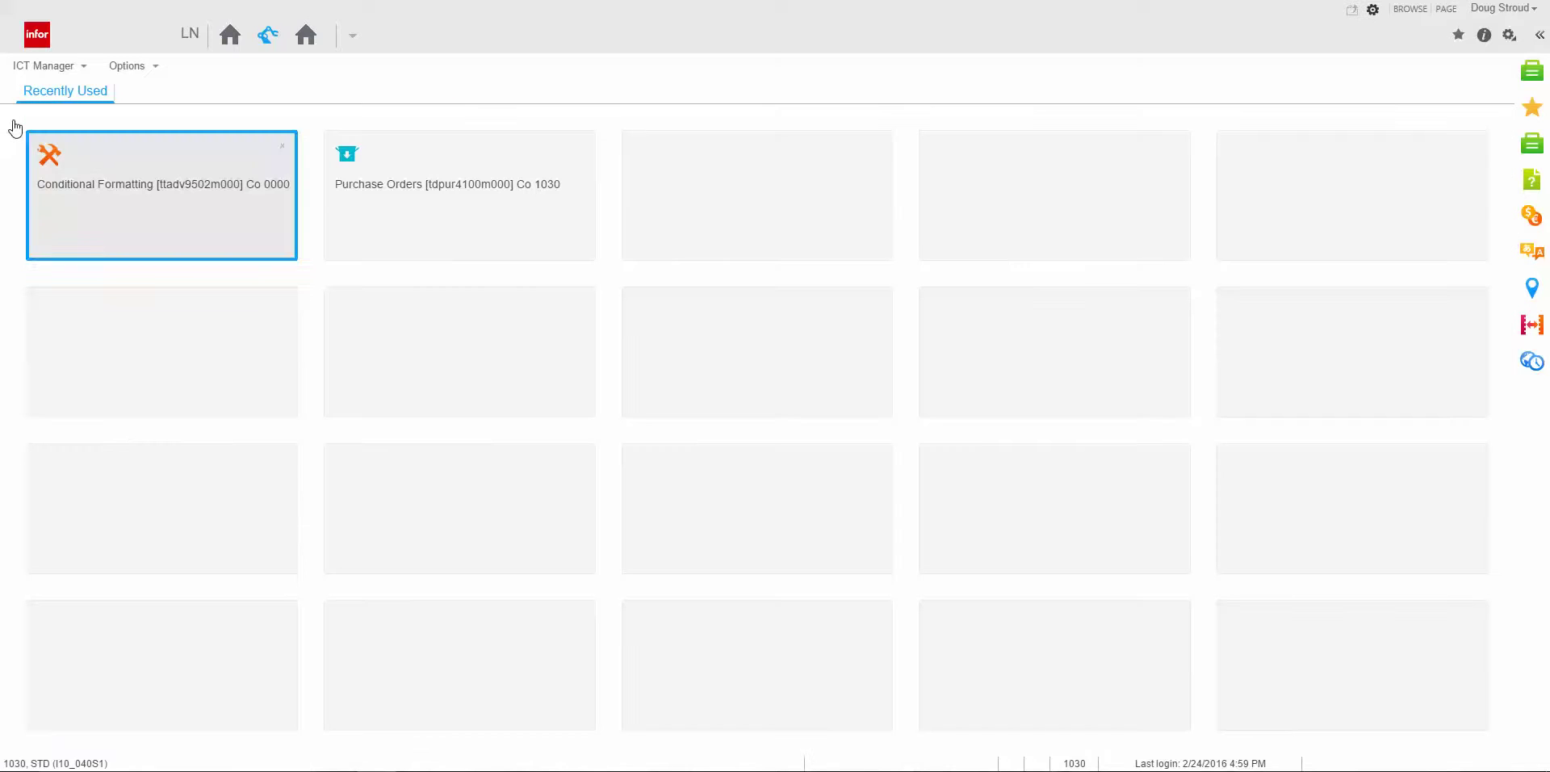
left_click(413, 190)
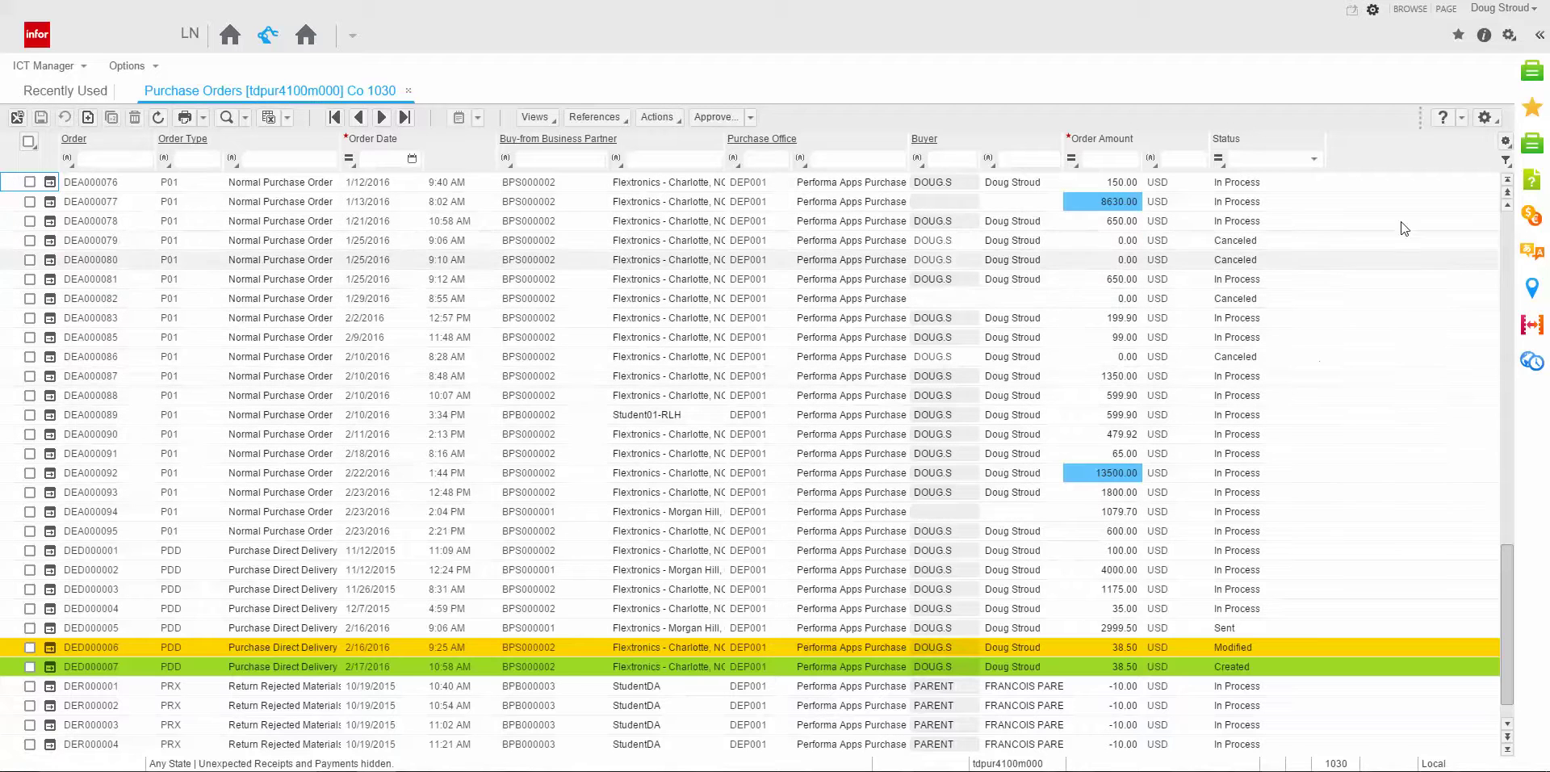
left_click(1485, 117)
mouse_move(1411, 207)
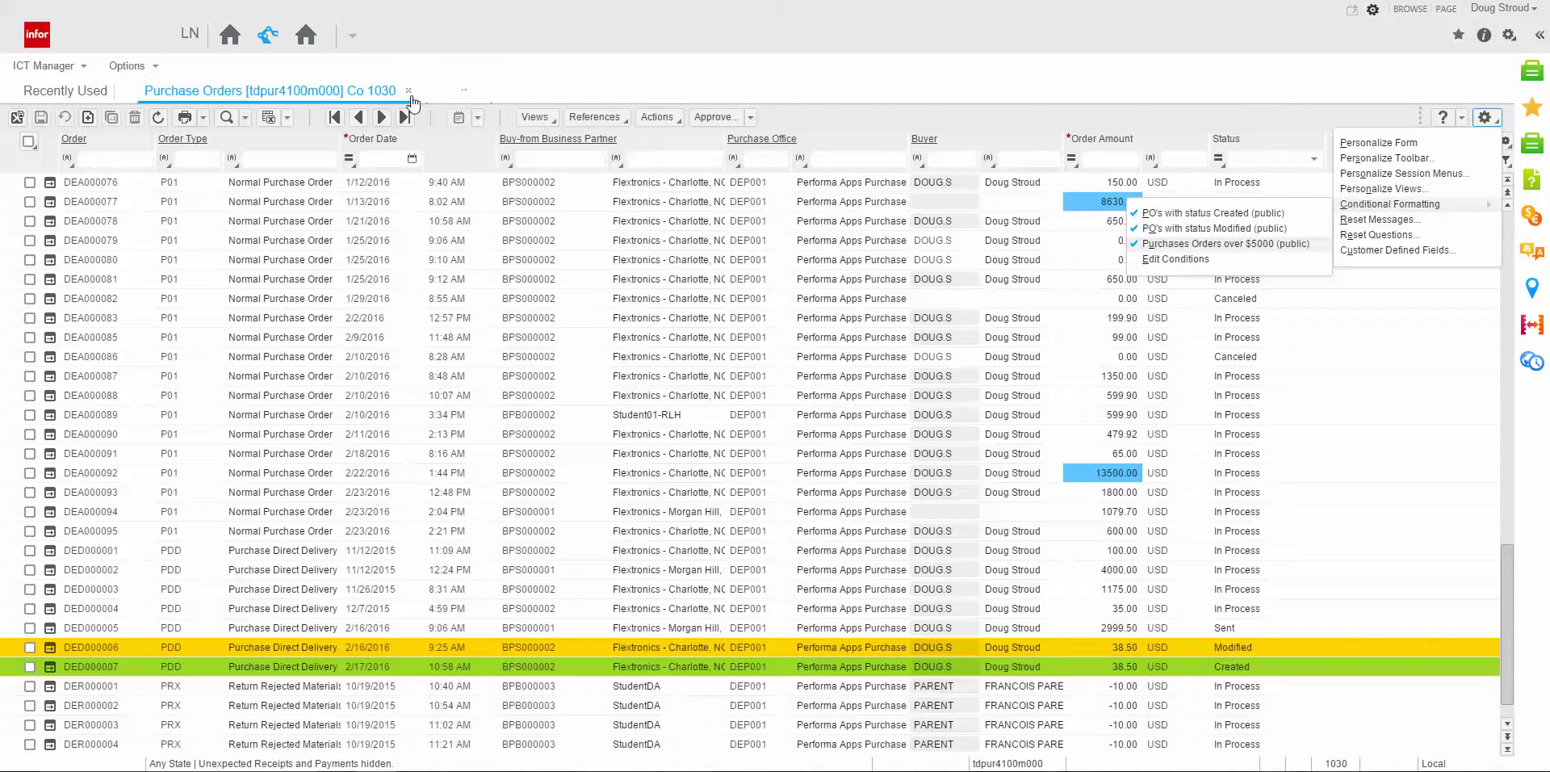
left_click(409, 91)
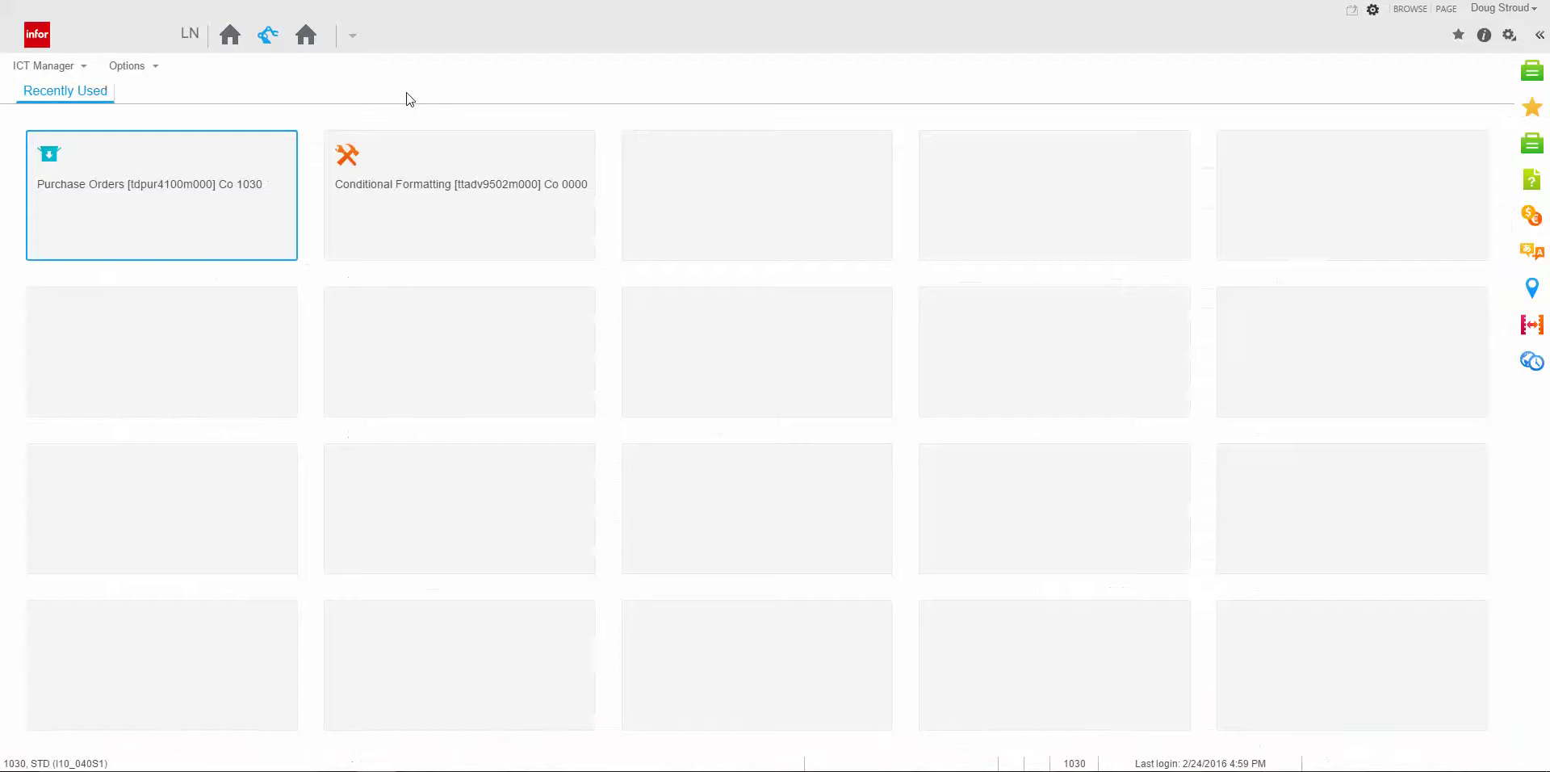